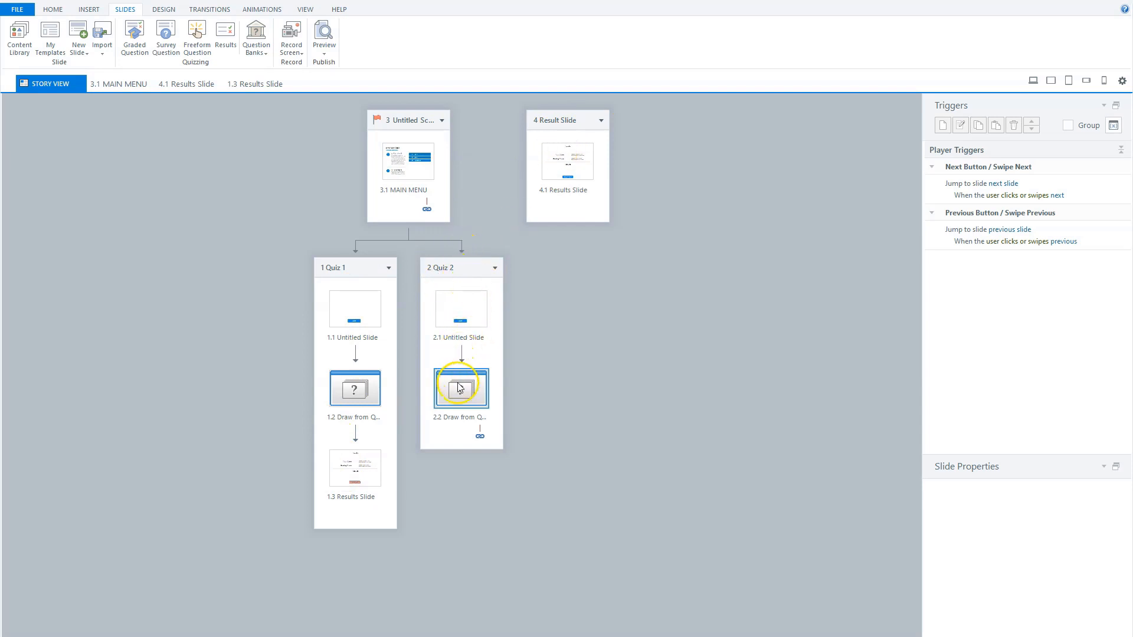
Review the questions drawn from the question bank in the Quiz 2 scene, leaving the draw settings as they are
{"action": "double_click", "coordinate": [456, 402]}
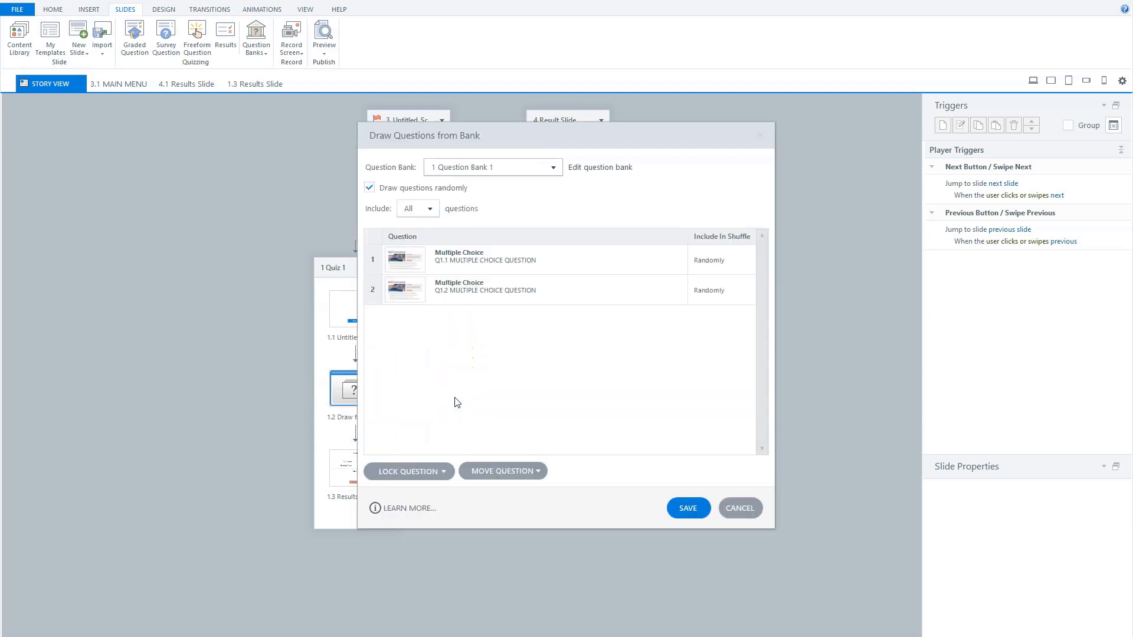
{"action": "left_click", "coordinate": [742, 503]}
Insert a built-in Graded Result Slide after the start slide in the Quiz 2 scene
{"action": "double_click", "coordinate": [479, 318]}
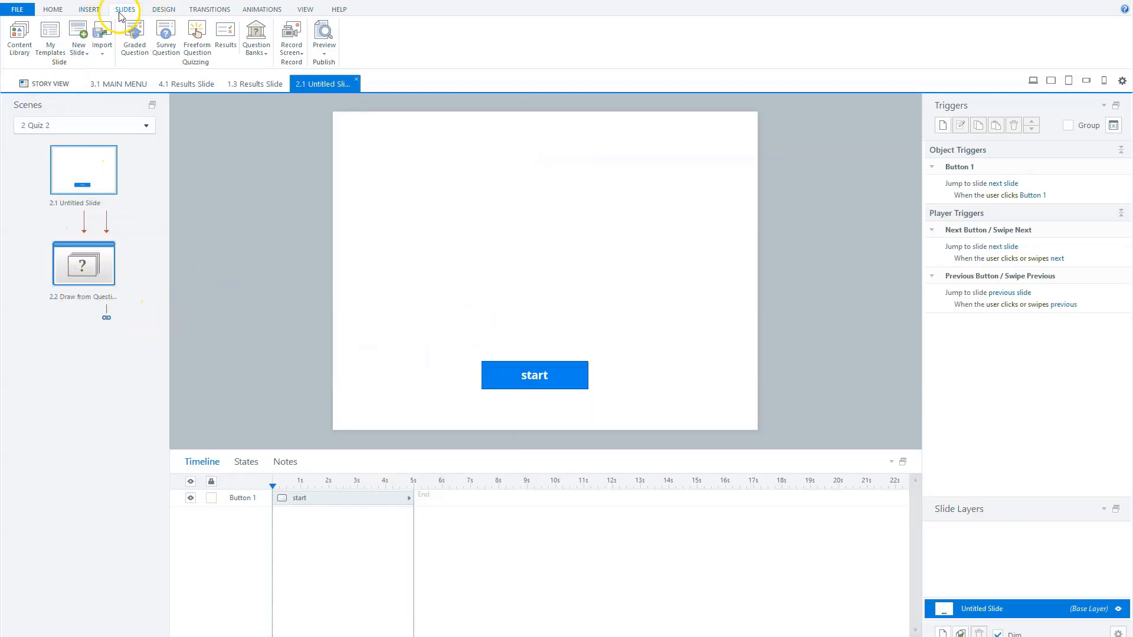
{"action": "left_click", "coordinate": [226, 45]}
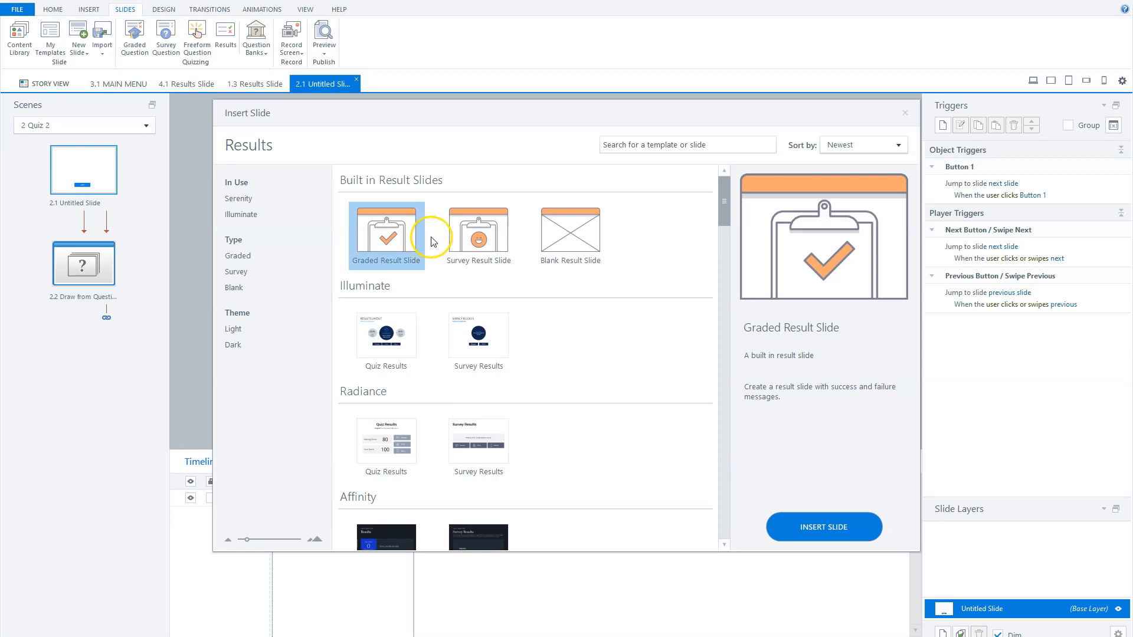
{"action": "left_click", "coordinate": [483, 237]}
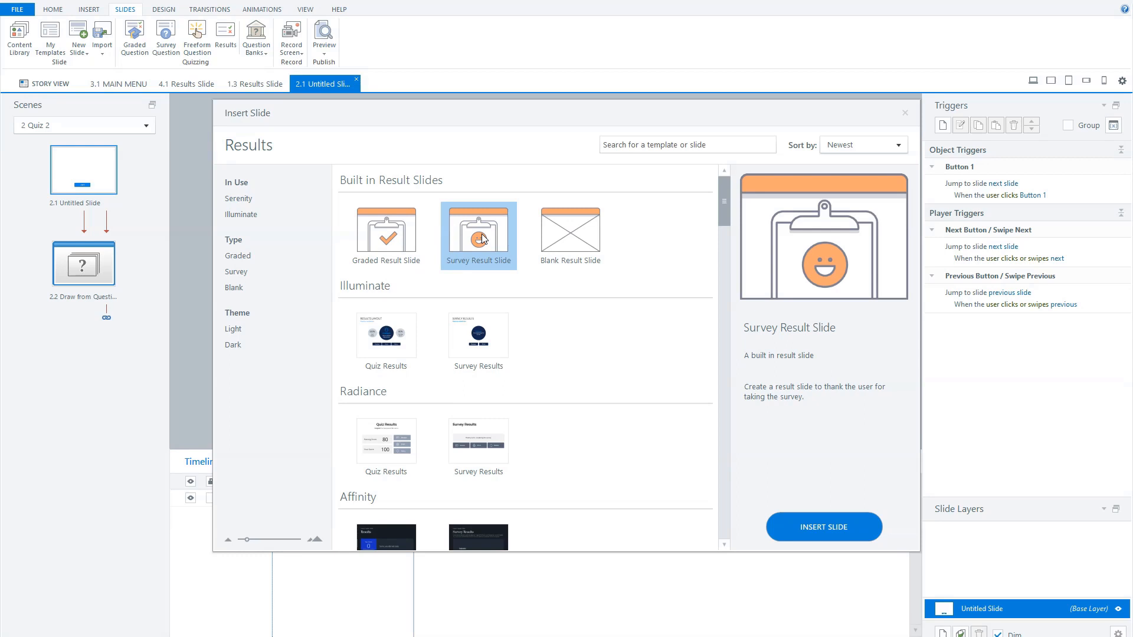
{"action": "left_click", "coordinate": [596, 248]}
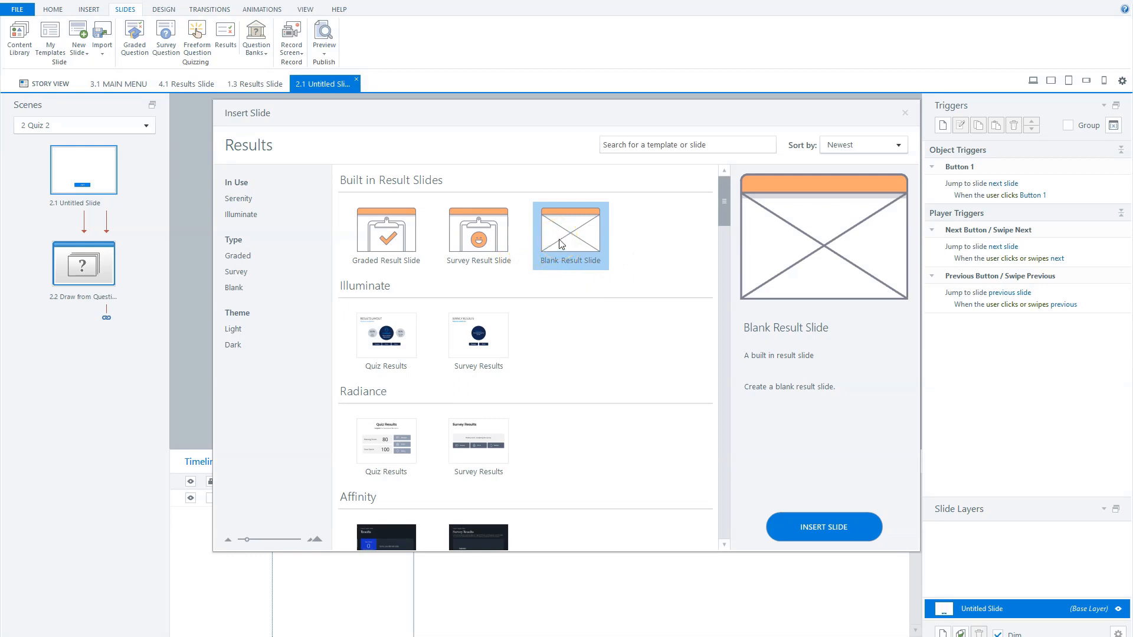
{"action": "left_click", "coordinate": [383, 236]}
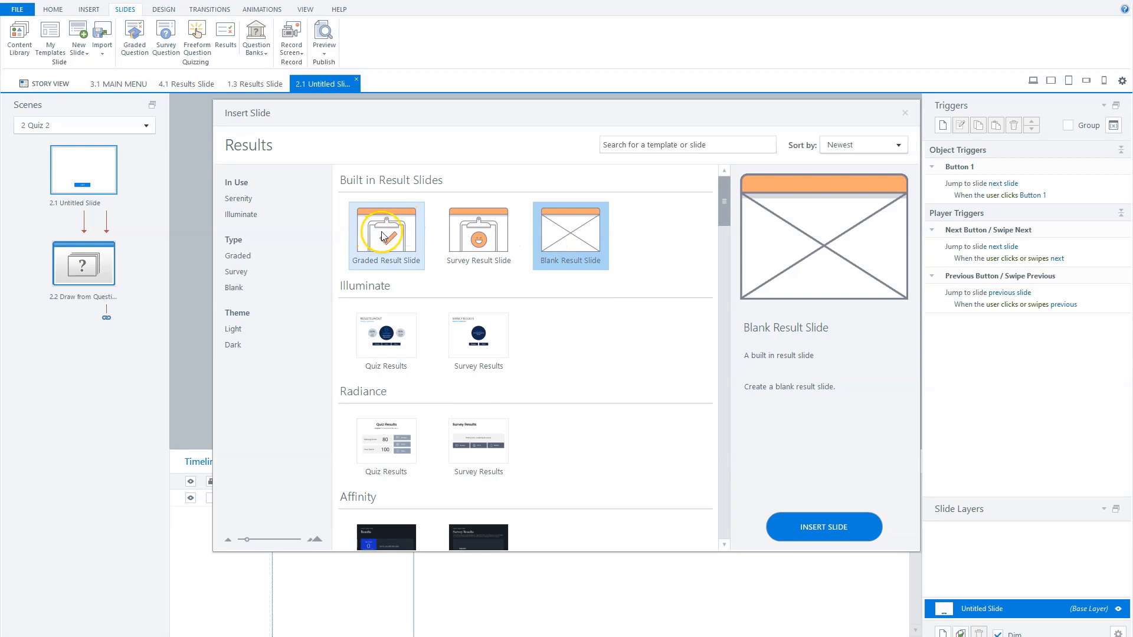
{"action": "left_click", "coordinate": [386, 235]}
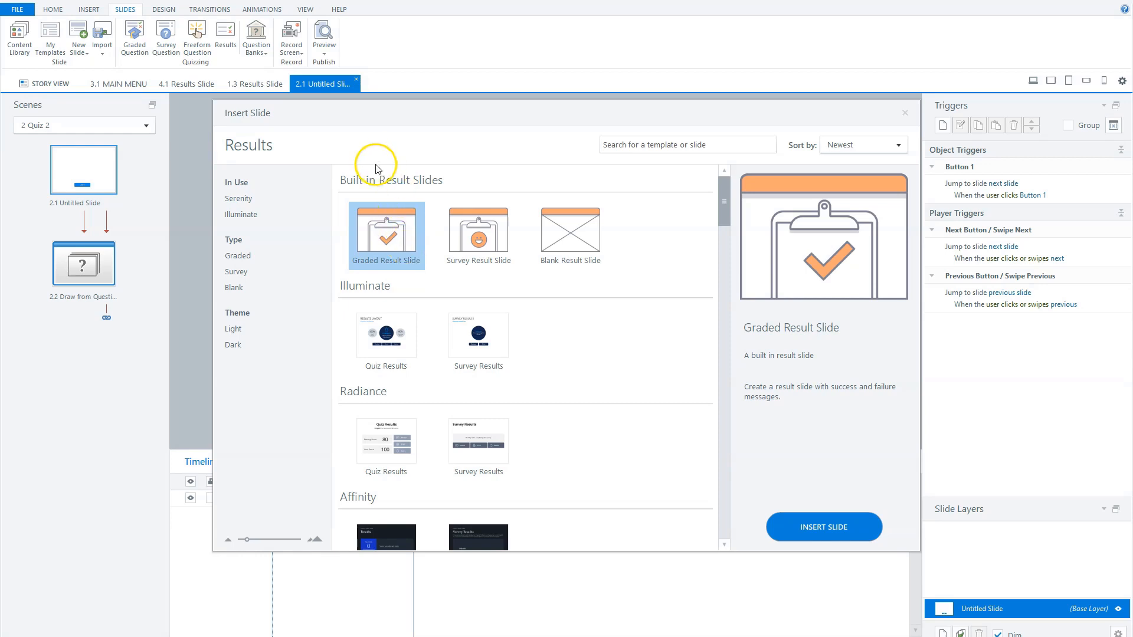
{"action": "left_click", "coordinate": [821, 525]}
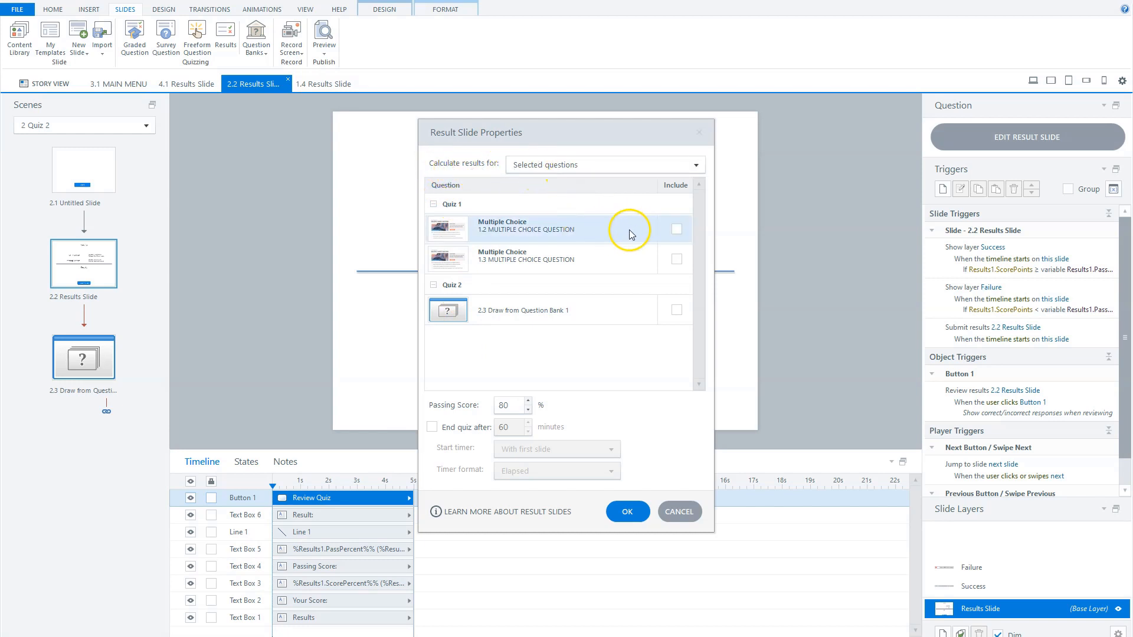
Try including the two Quiz 1 questions and the Quiz 2 question bank draw in the results, clearing each selection again
{"action": "left_click", "coordinate": [676, 229]}
{"action": "left_click", "coordinate": [676, 259]}
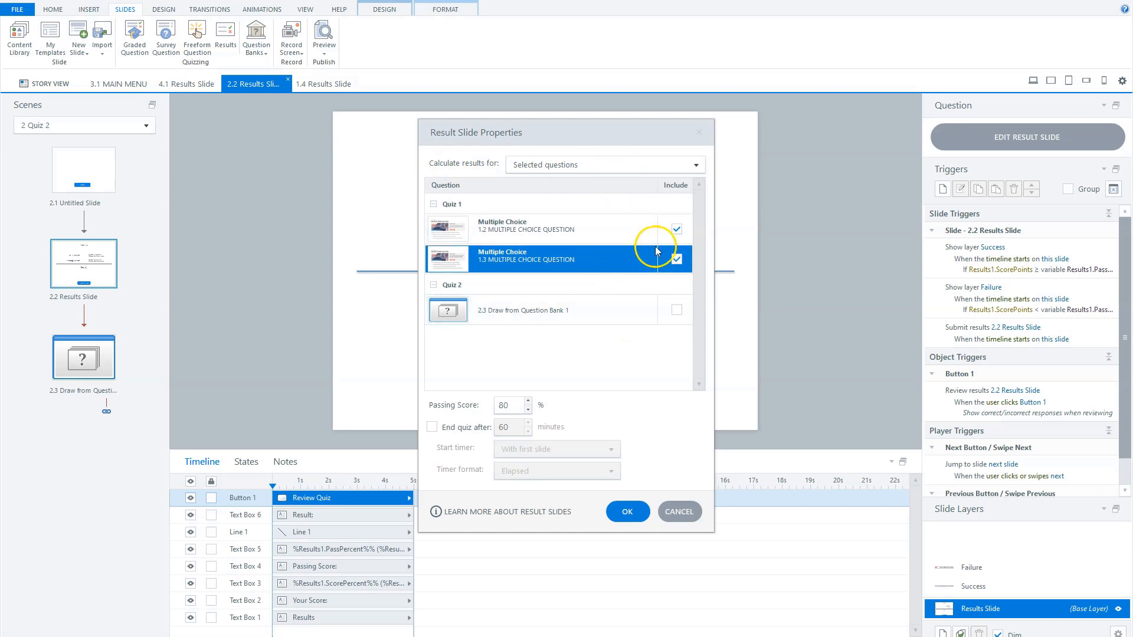
{"action": "left_click", "coordinate": [671, 229]}
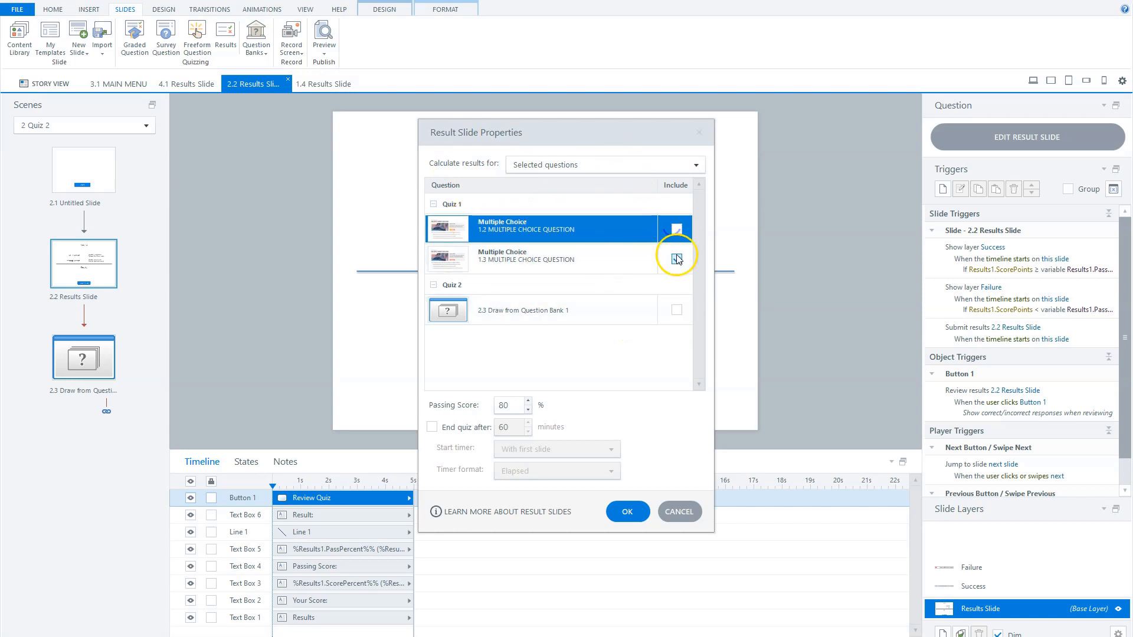
{"action": "left_click", "coordinate": [676, 259]}
{"action": "left_click", "coordinate": [676, 310]}
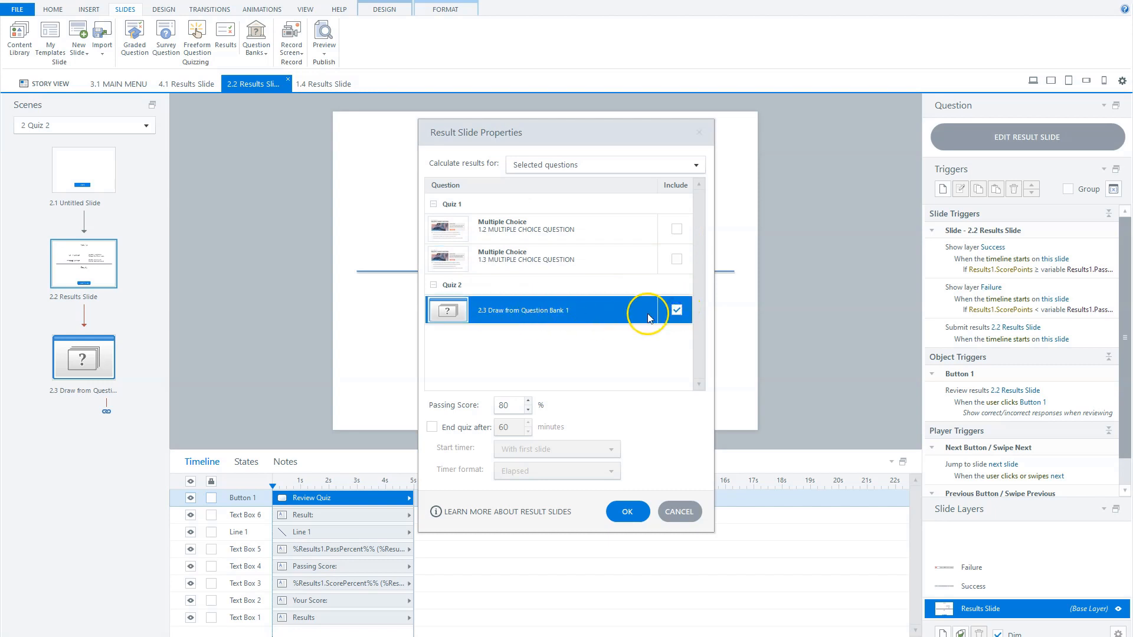
{"action": "left_click", "coordinate": [677, 310]}
Check what the results can be calculated for and look at the passing score setting
{"action": "left_click", "coordinate": [577, 166]}
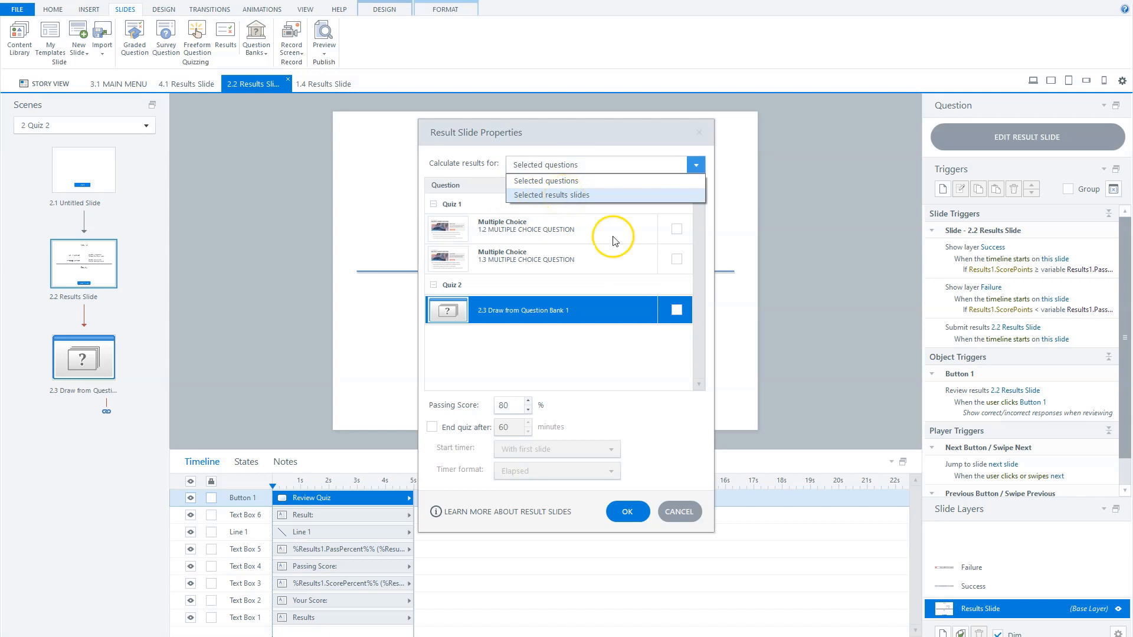
{"action": "left_click", "coordinate": [581, 359]}
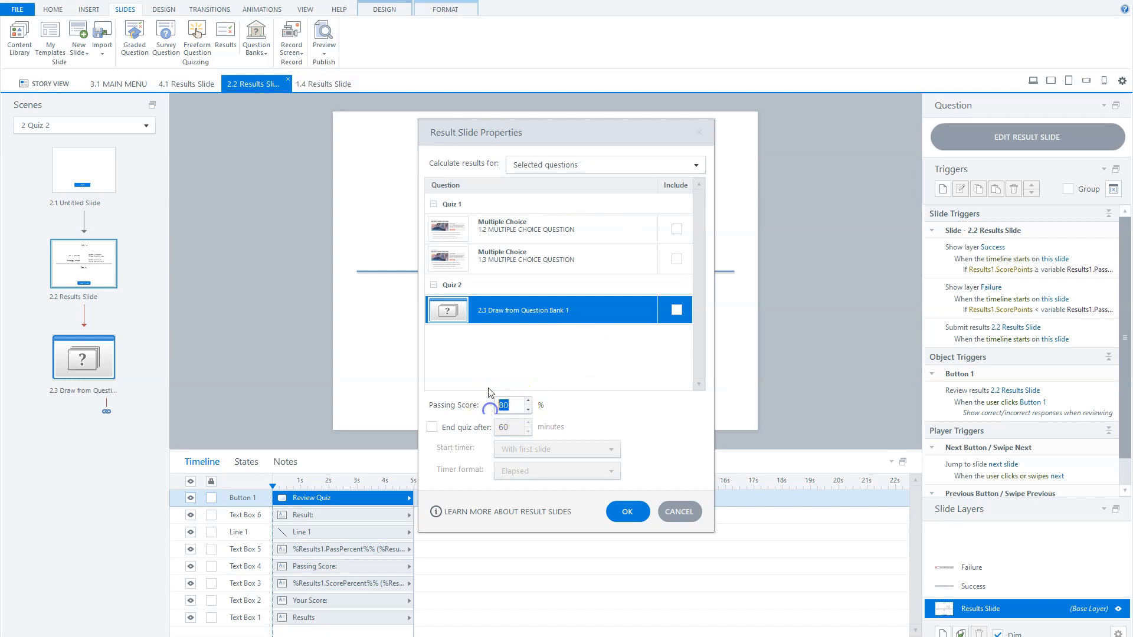
{"action": "left_click", "coordinate": [491, 386]}
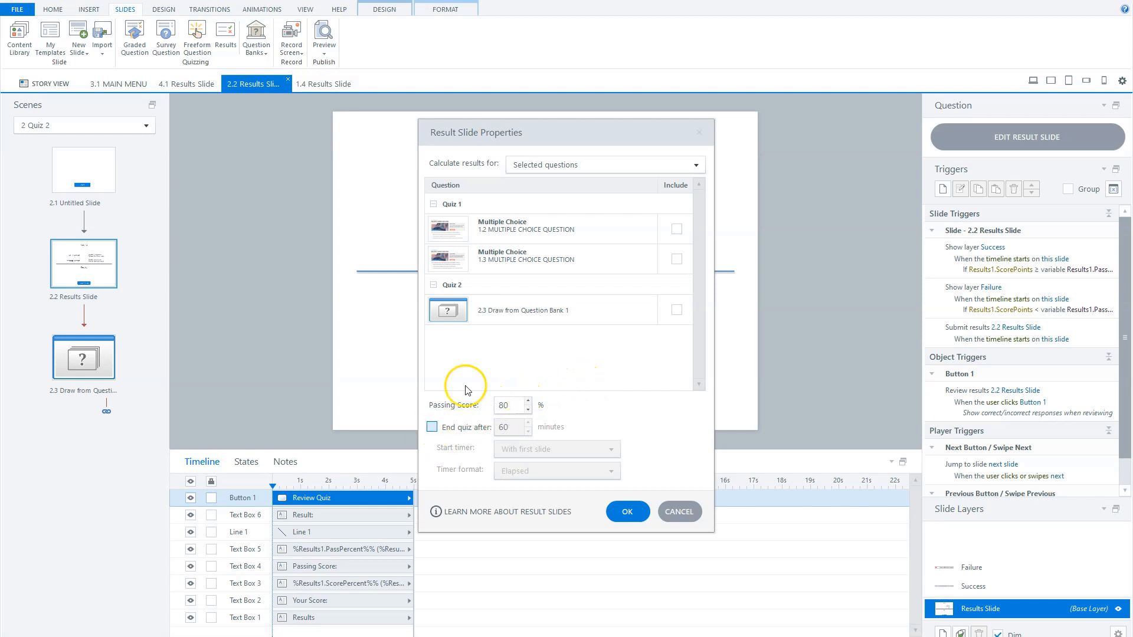
Try a quiz time limit that ends the quiz after 10 minutes
{"action": "left_click", "coordinate": [431, 426]}
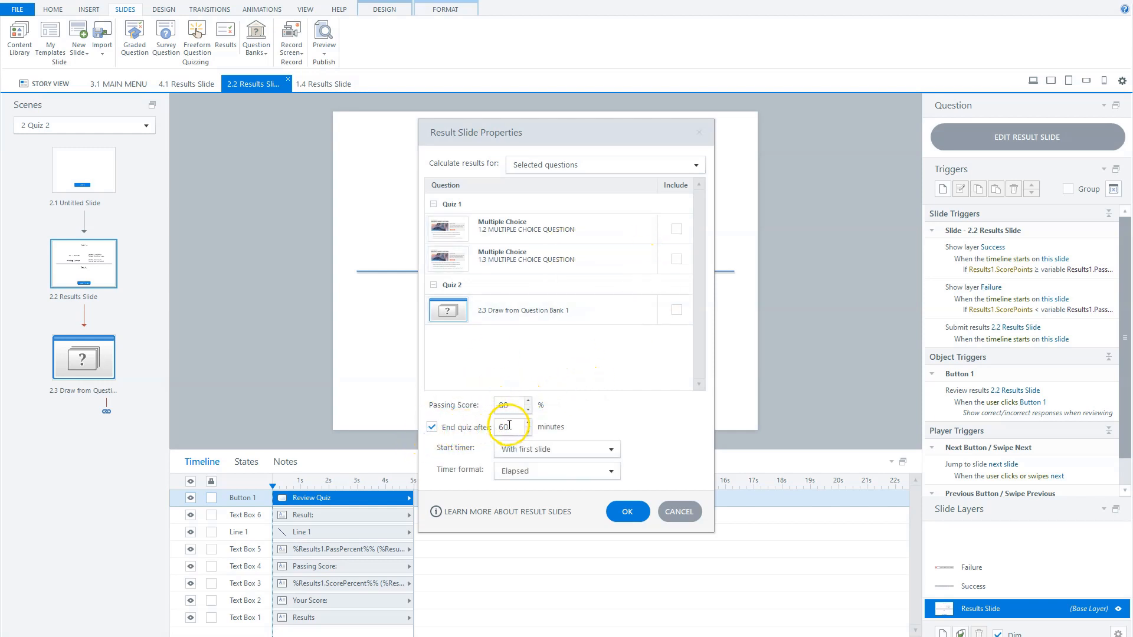
{"action": "left_click_drag", "start_coordinate": [510, 427], "coordinate": [472, 427]}
{"action": "type", "text": "10"}
{"action": "left_click", "coordinate": [461, 449]}
Look through the timer start and timer format options, and turn the quiz time limit off
{"action": "left_click", "coordinate": [517, 449]}
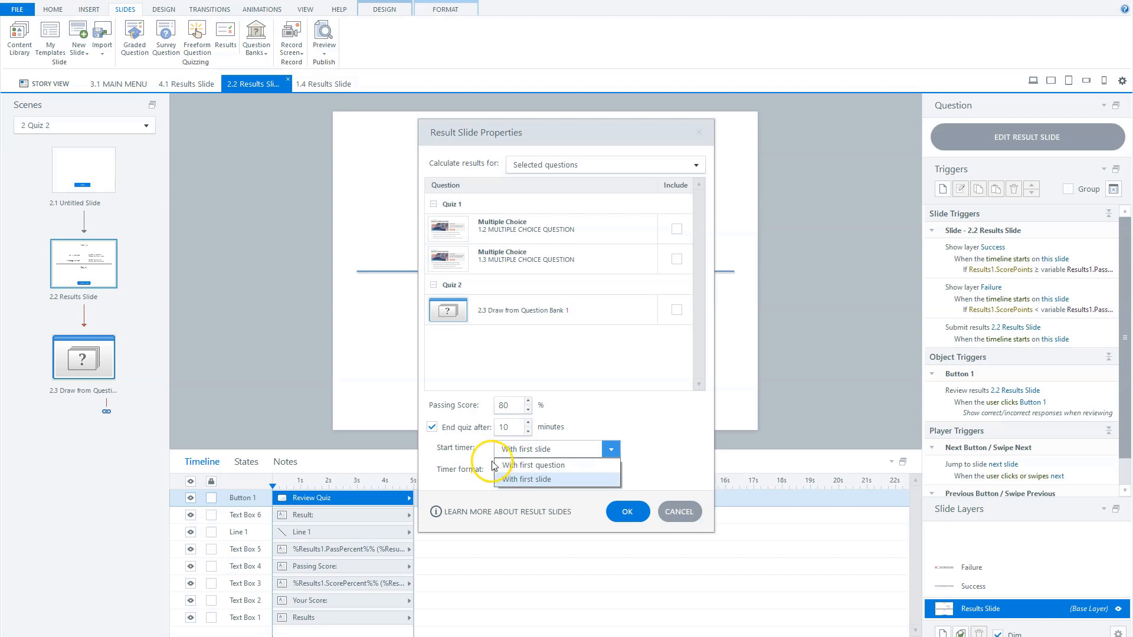
{"action": "left_click", "coordinate": [506, 449]}
{"action": "left_click", "coordinate": [516, 449]}
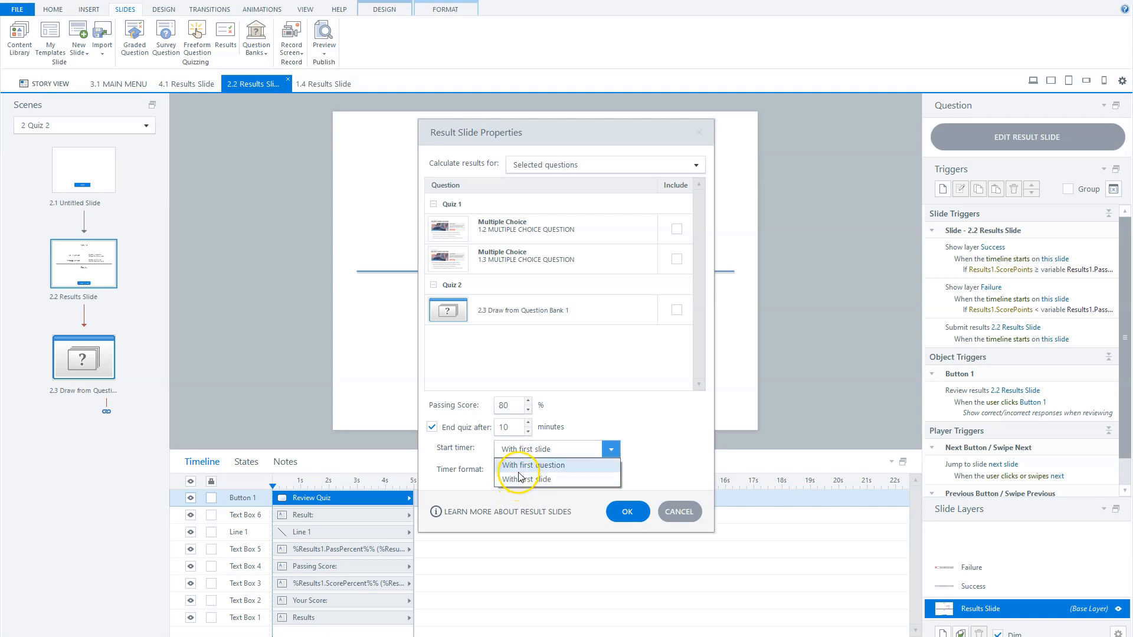
{"action": "left_click", "coordinate": [495, 465]}
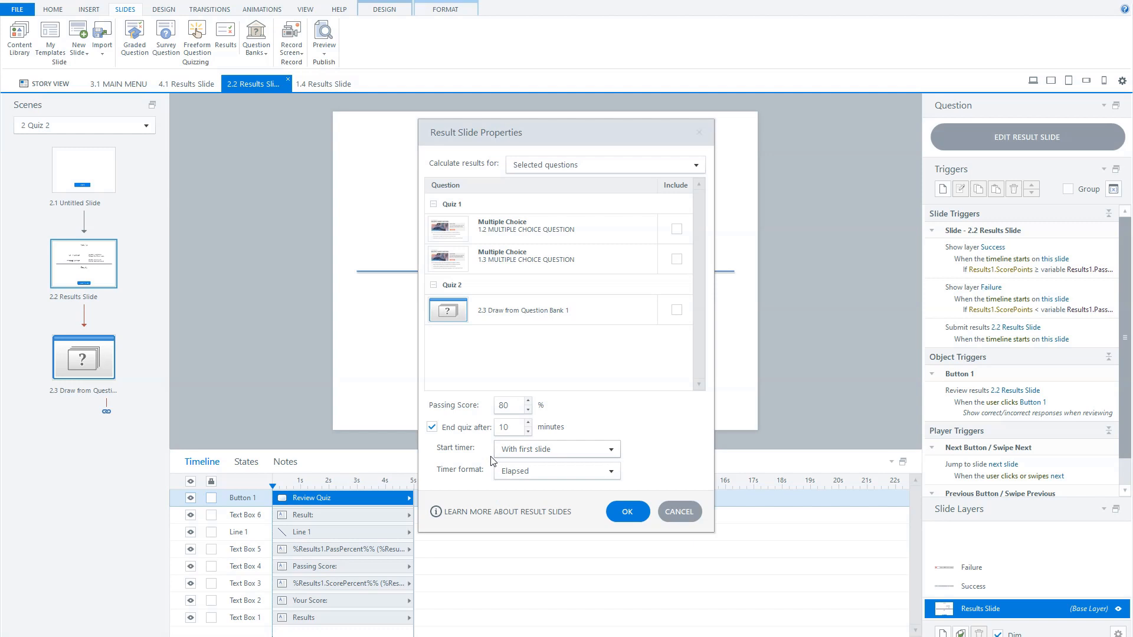
{"action": "left_click", "coordinate": [534, 471]}
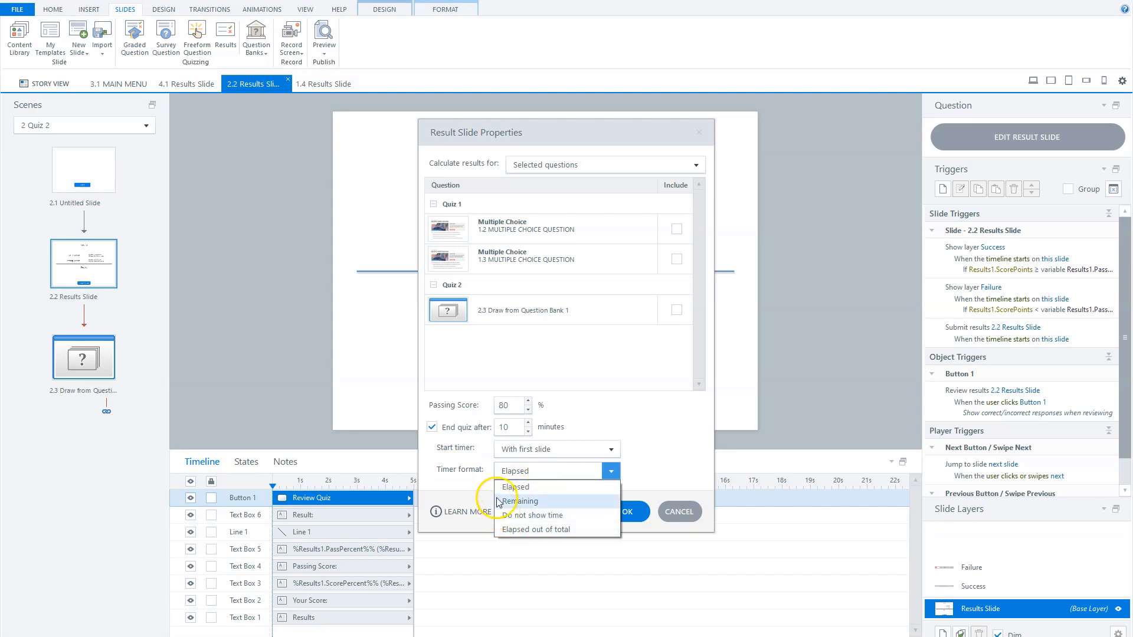
{"action": "left_click", "coordinate": [453, 478]}
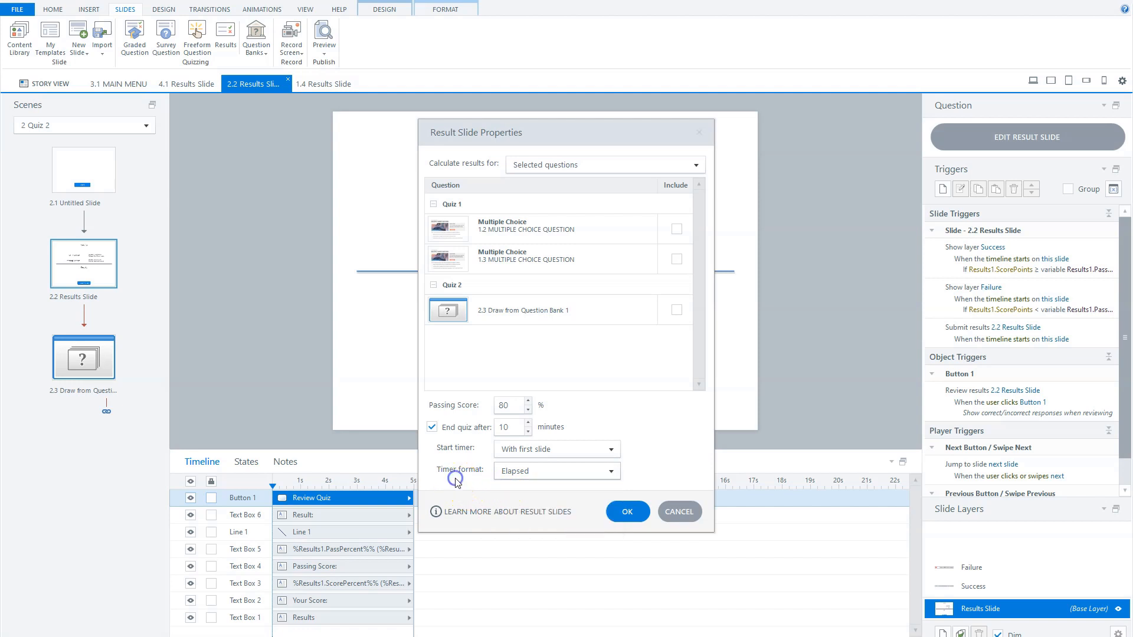
{"action": "left_click", "coordinate": [431, 427]}
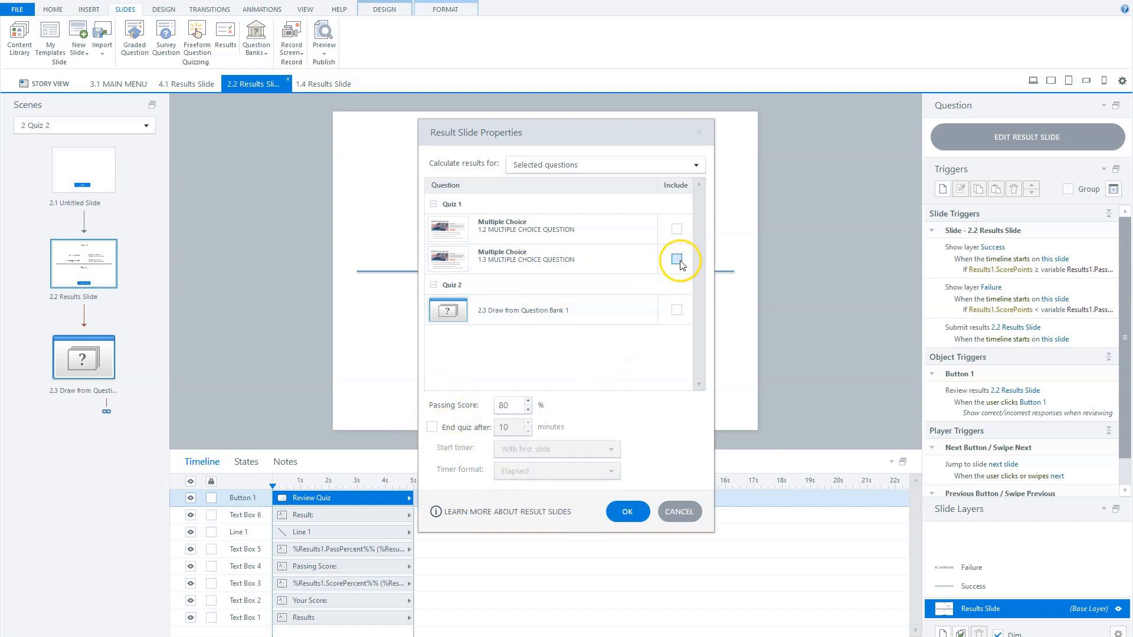
Include Quiz 2's Draw from Question Bank 1 in the results calculation and confirm the result slide properties
{"action": "left_click", "coordinate": [676, 310]}
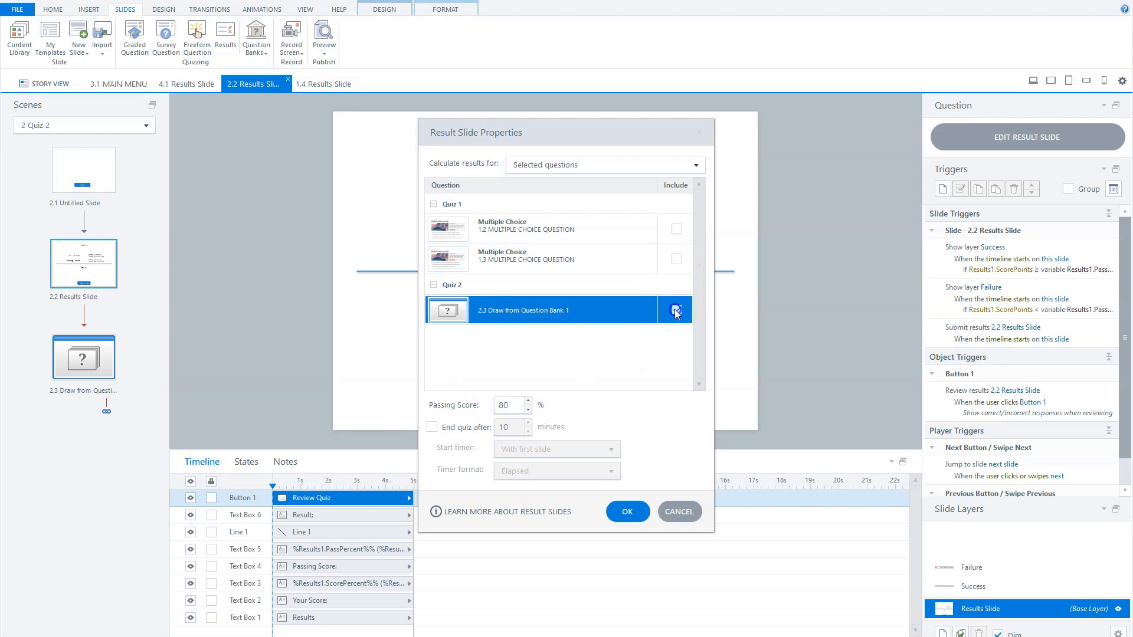
{"action": "left_click", "coordinate": [625, 512]}
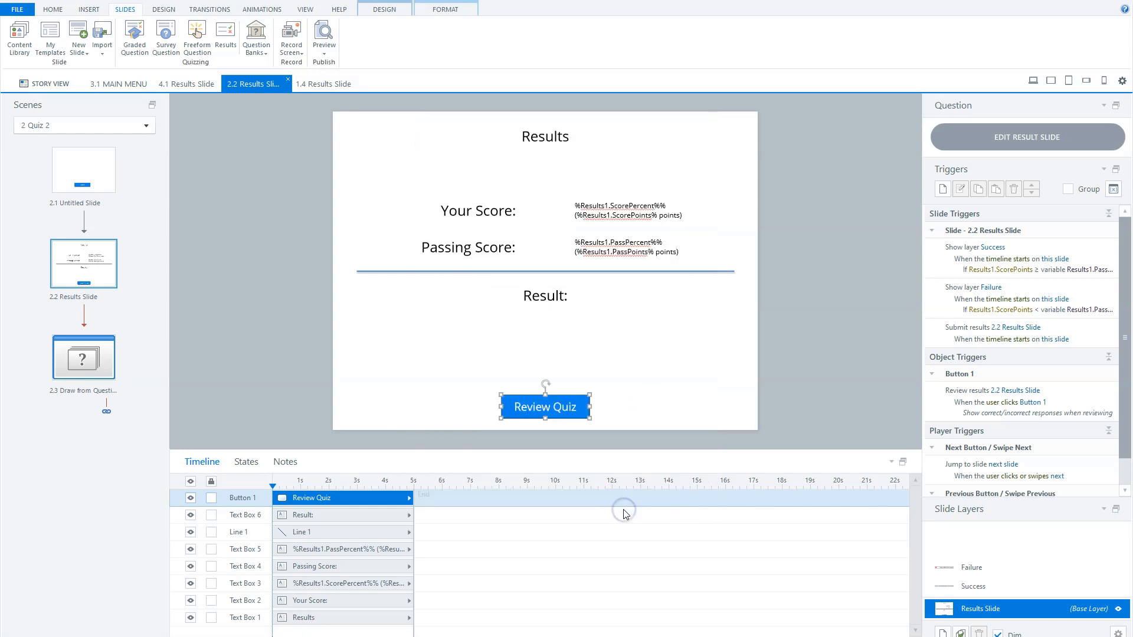
Examine the result slide's passing score variables and its Success and Failure layers, and return to the base layer
{"action": "left_click", "coordinate": [147, 446]}
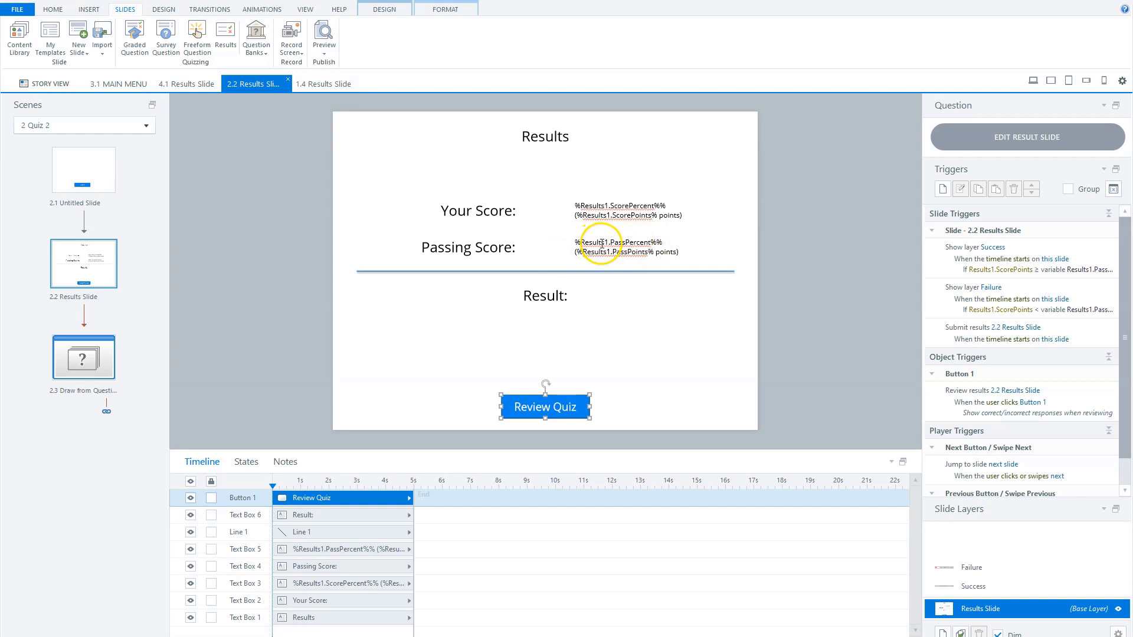
{"action": "left_click", "coordinate": [649, 244]}
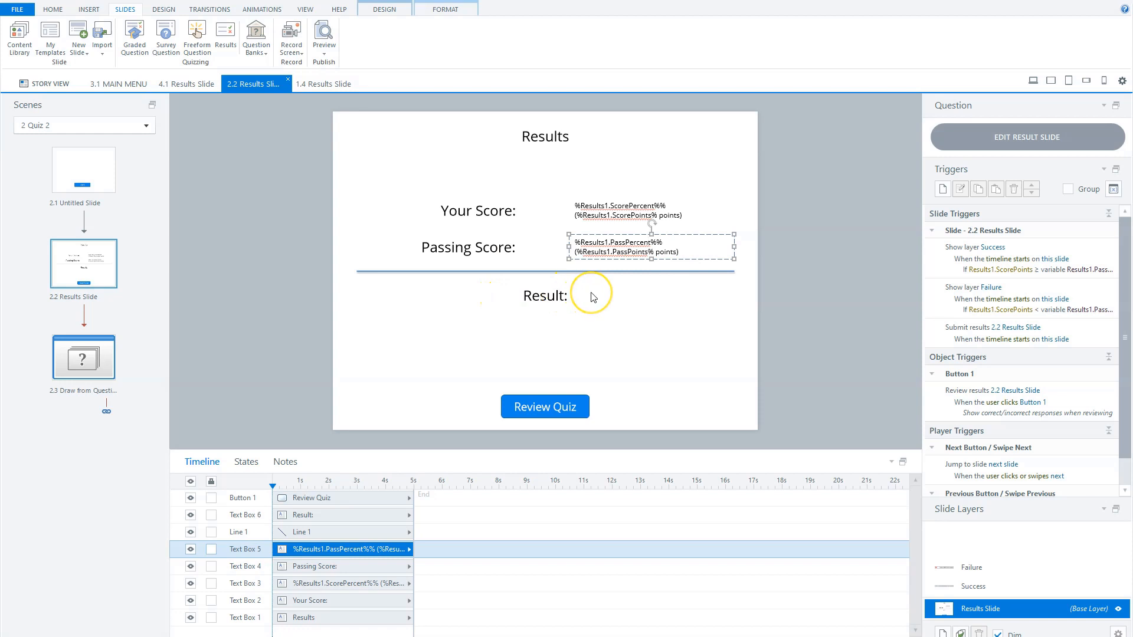
{"action": "left_click", "coordinate": [984, 587]}
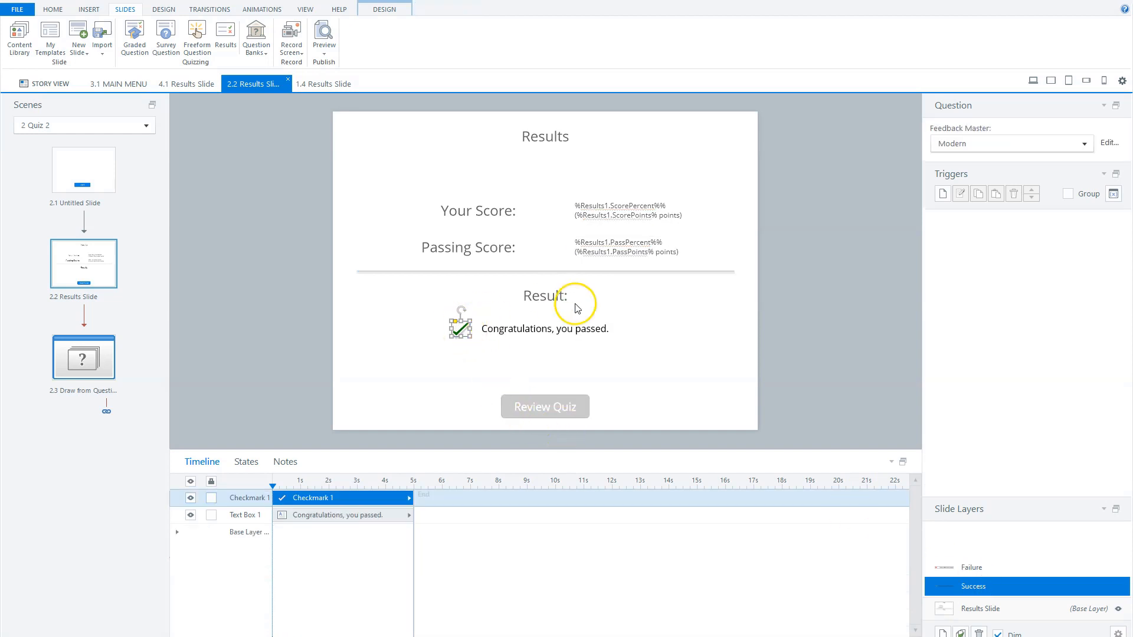
{"action": "left_click", "coordinate": [986, 568]}
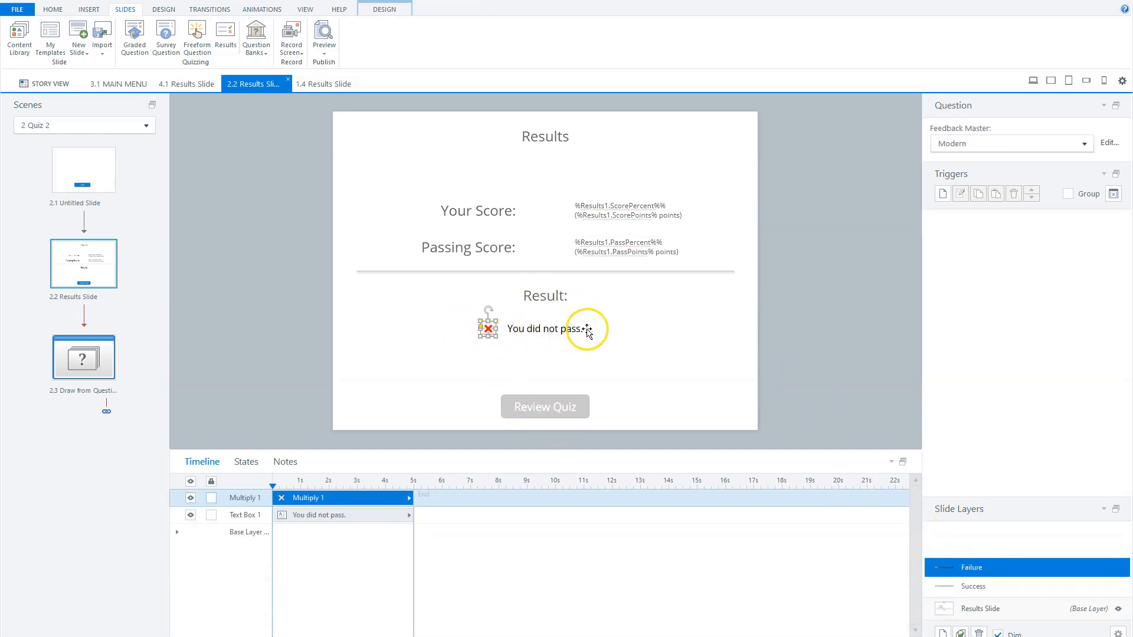
{"action": "left_click", "coordinate": [943, 609]}
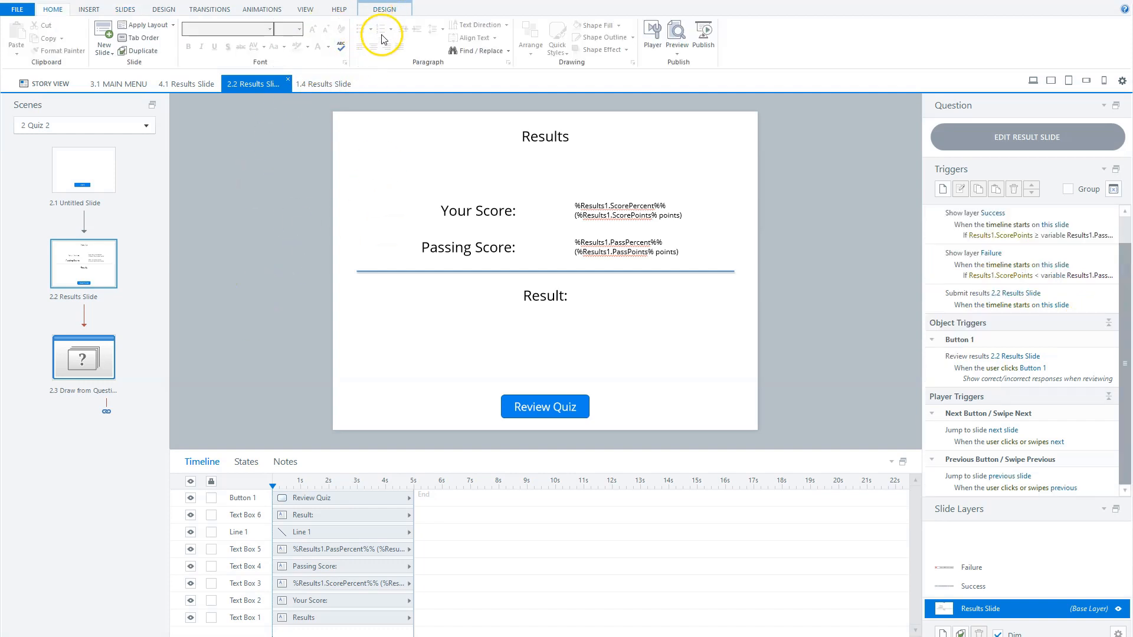
Add a Print Results button of about 147 × 40 px to the left of Review Quiz, aligned with it
{"action": "left_click", "coordinate": [384, 10]}
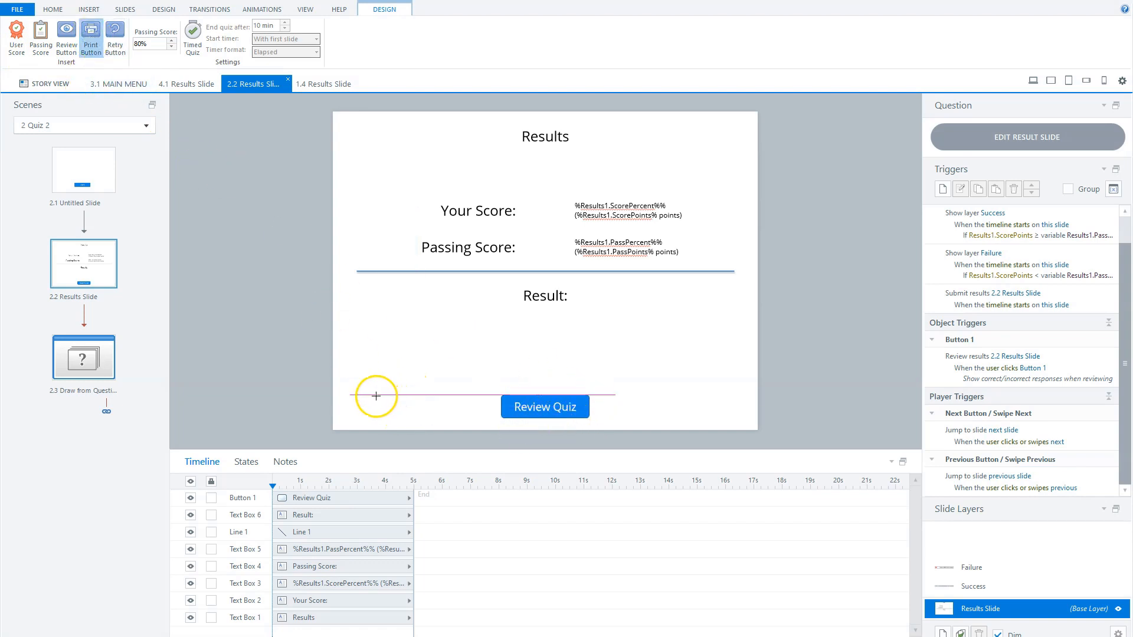
{"action": "left_click", "coordinate": [78, 55]}
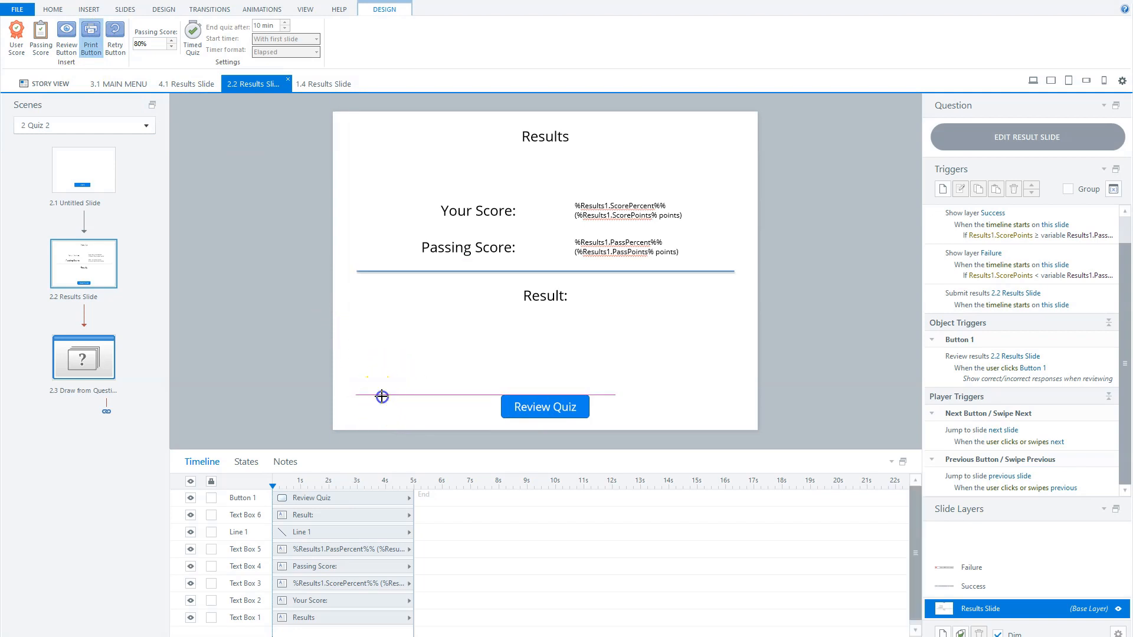
{"action": "left_click_drag", "start_coordinate": [381, 395], "coordinate": [468, 420]}
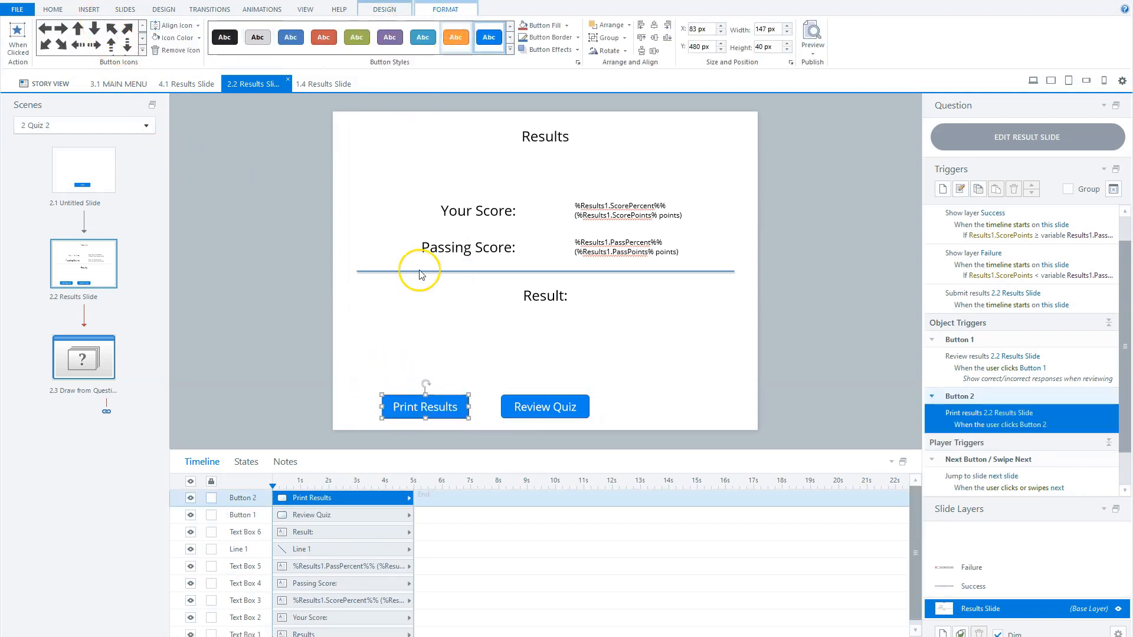
{"action": "left_click", "coordinate": [298, 339]}
Add a Retry Quiz button of about 152 × 40 px to the right of Review Quiz, aligned with it
{"action": "left_click", "coordinate": [386, 10]}
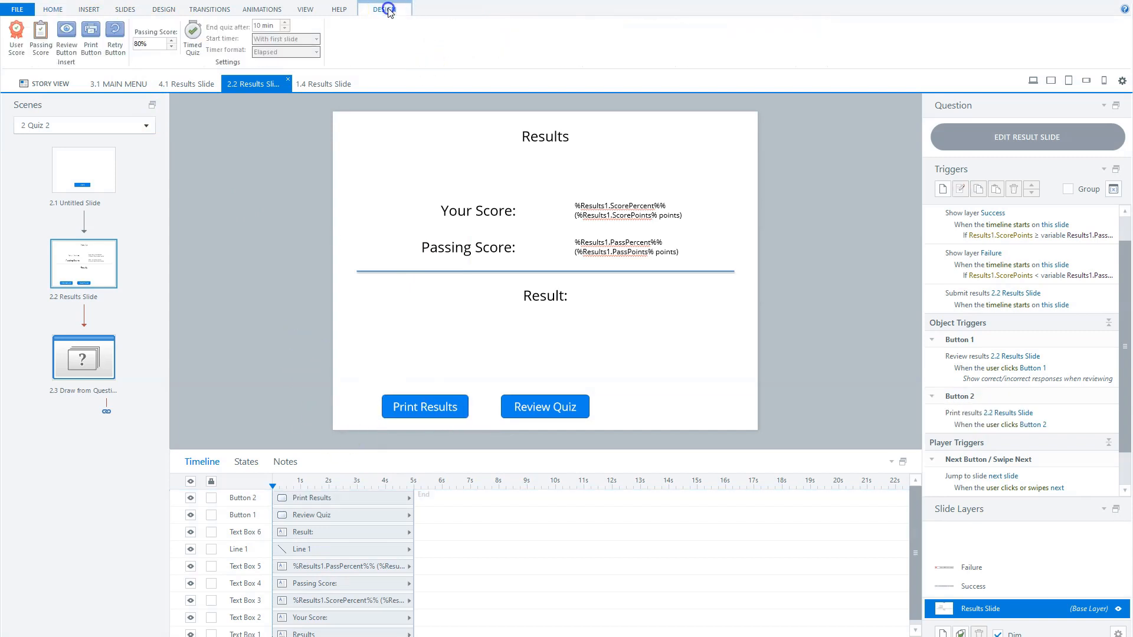
{"action": "left_click", "coordinate": [115, 38]}
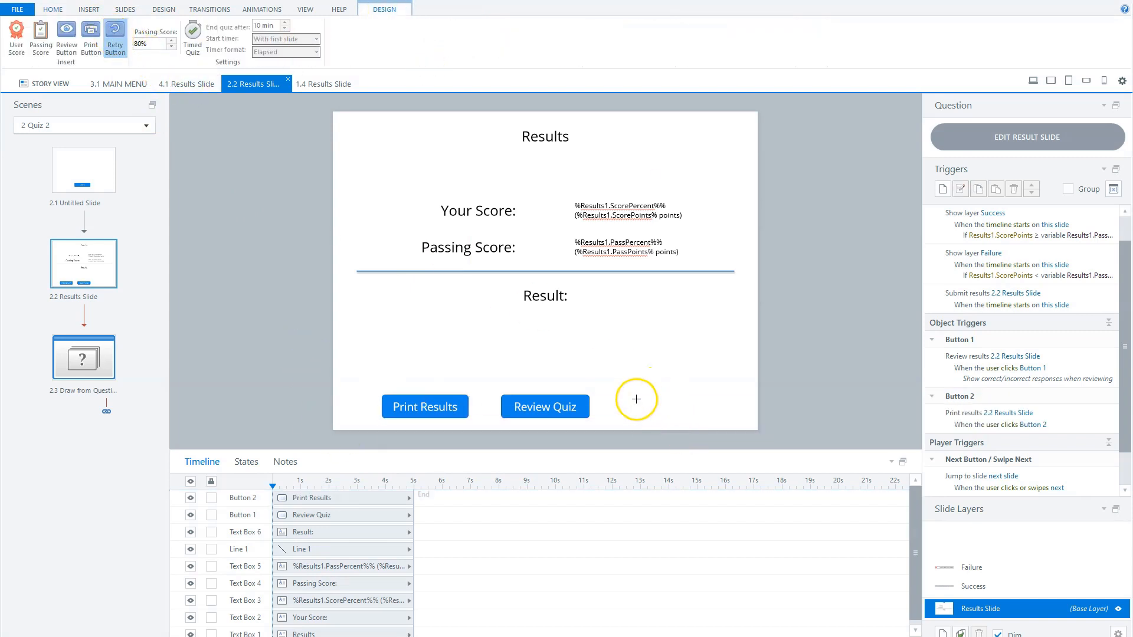
{"action": "left_click_drag", "start_coordinate": [634, 395], "coordinate": [758, 418]}
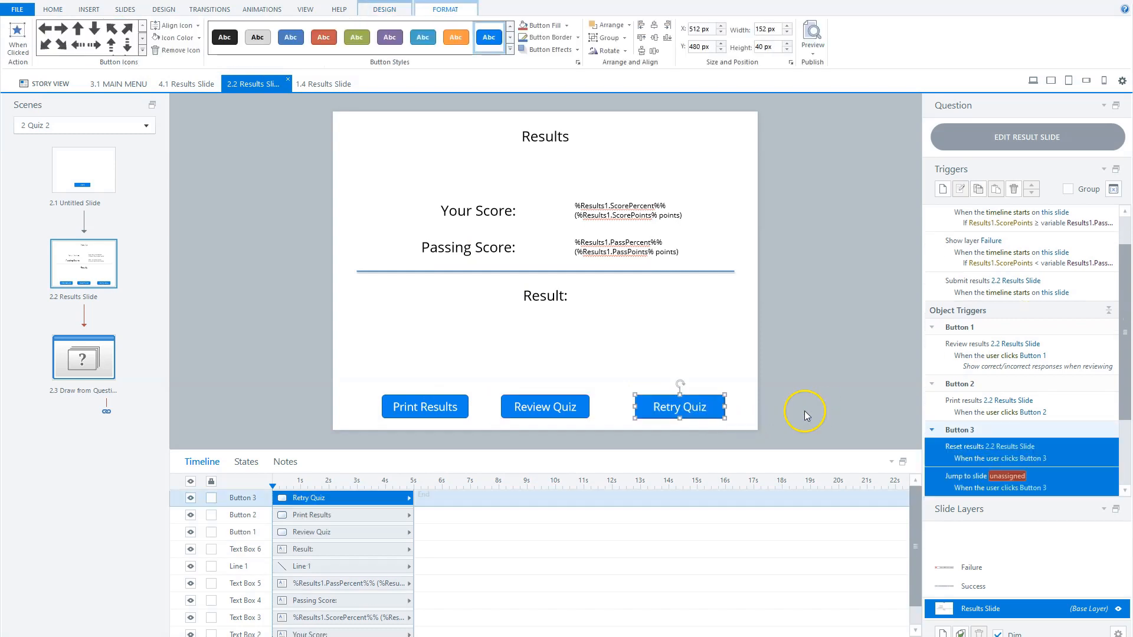
{"action": "left_click", "coordinate": [820, 377]}
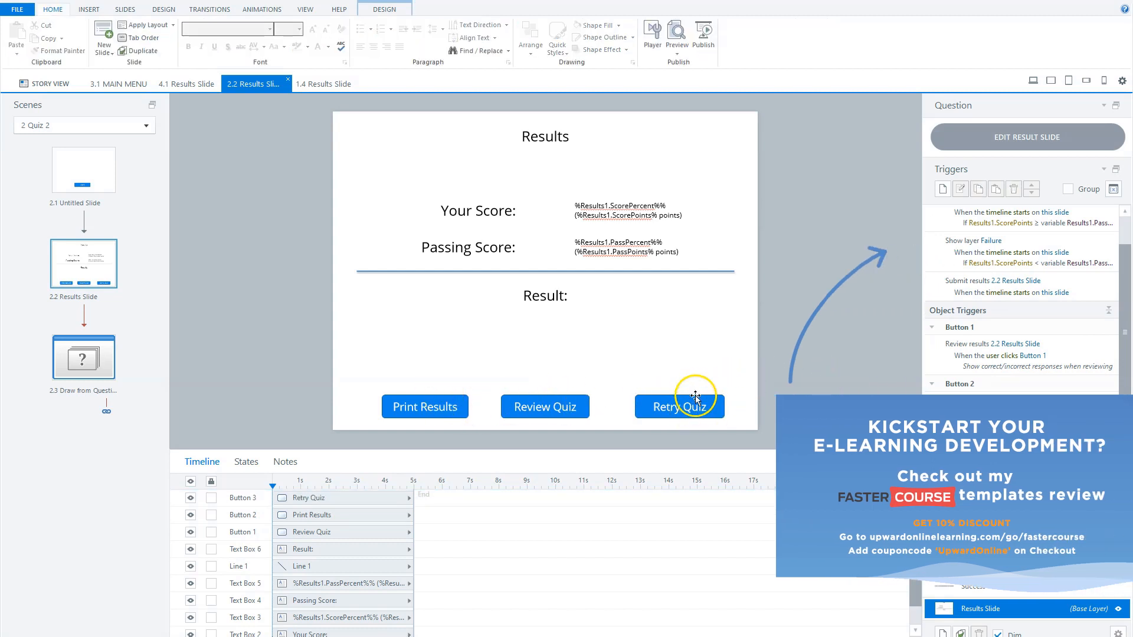
Set the Retry Quiz button's jump trigger to go to slide 2.1 Untitled Slide
{"action": "left_click", "coordinate": [998, 474]}
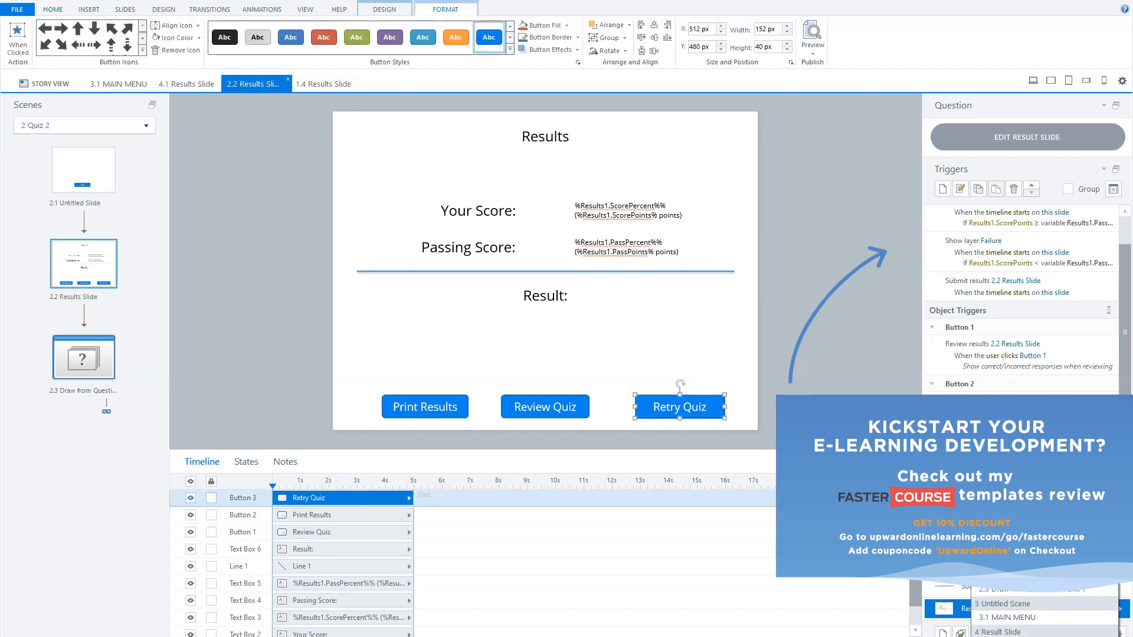
{"action": "left_click", "coordinate": [1012, 561]}
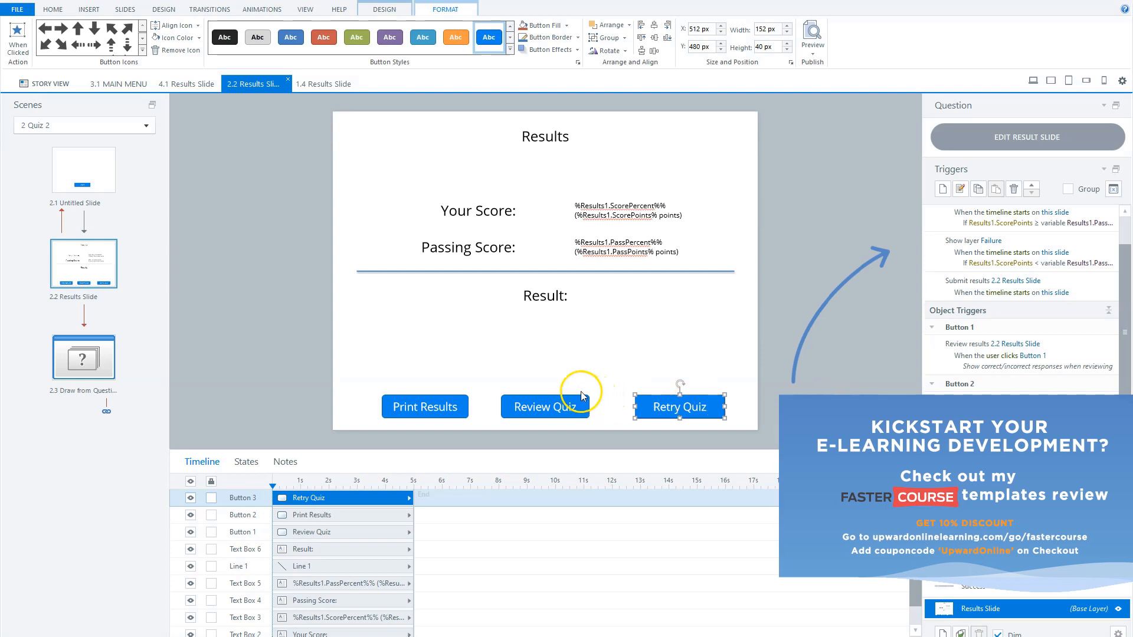
Examine the Review Quiz button's trigger options and the result slide's design settings and calculation properties
{"action": "left_click", "coordinate": [559, 405]}
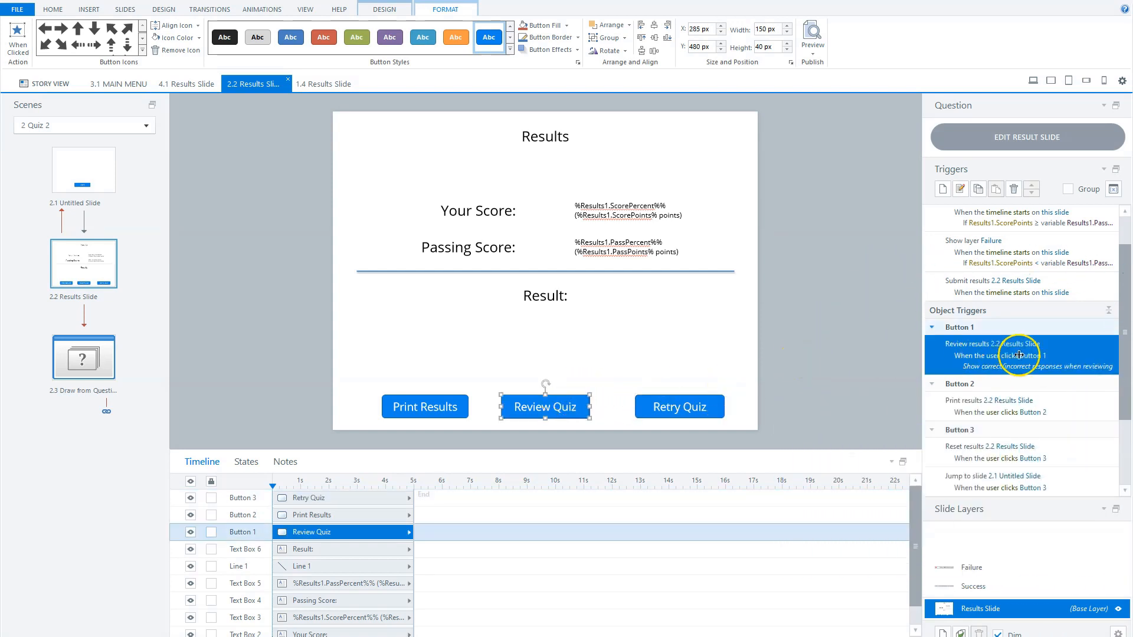
{"action": "double_click", "coordinate": [1068, 350]}
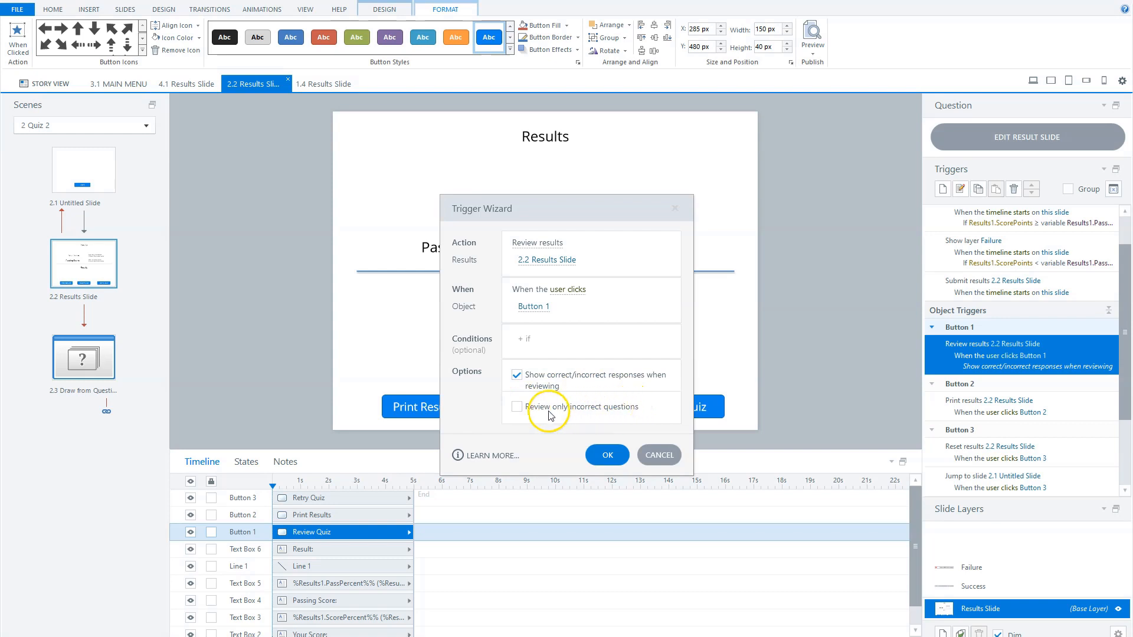
{"action": "left_click", "coordinate": [608, 455]}
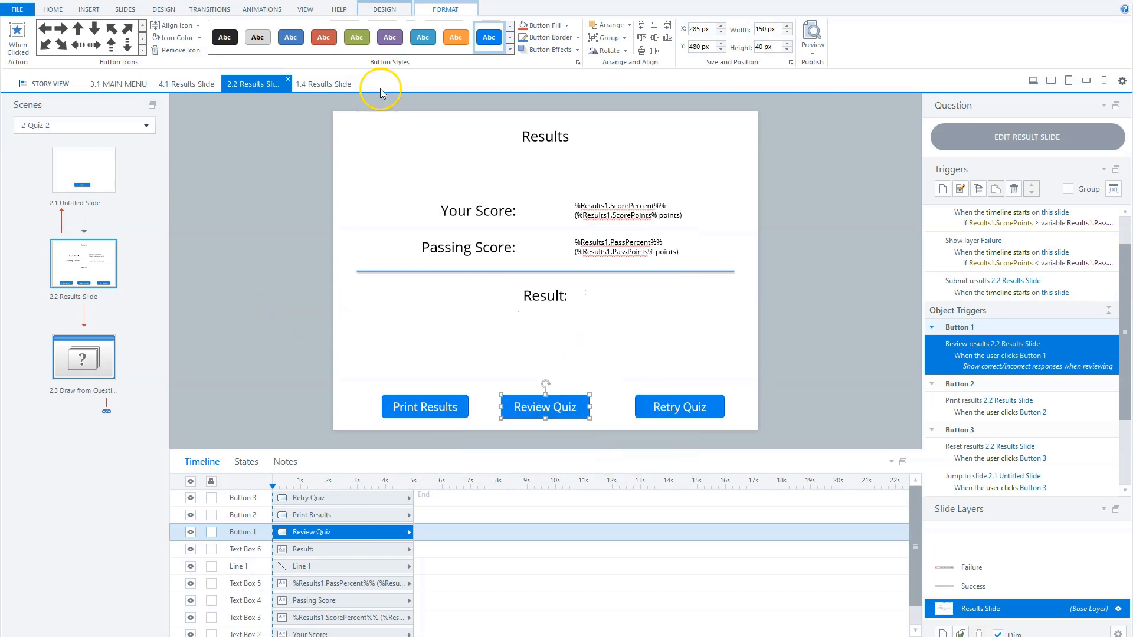
{"action": "left_click", "coordinate": [384, 9]}
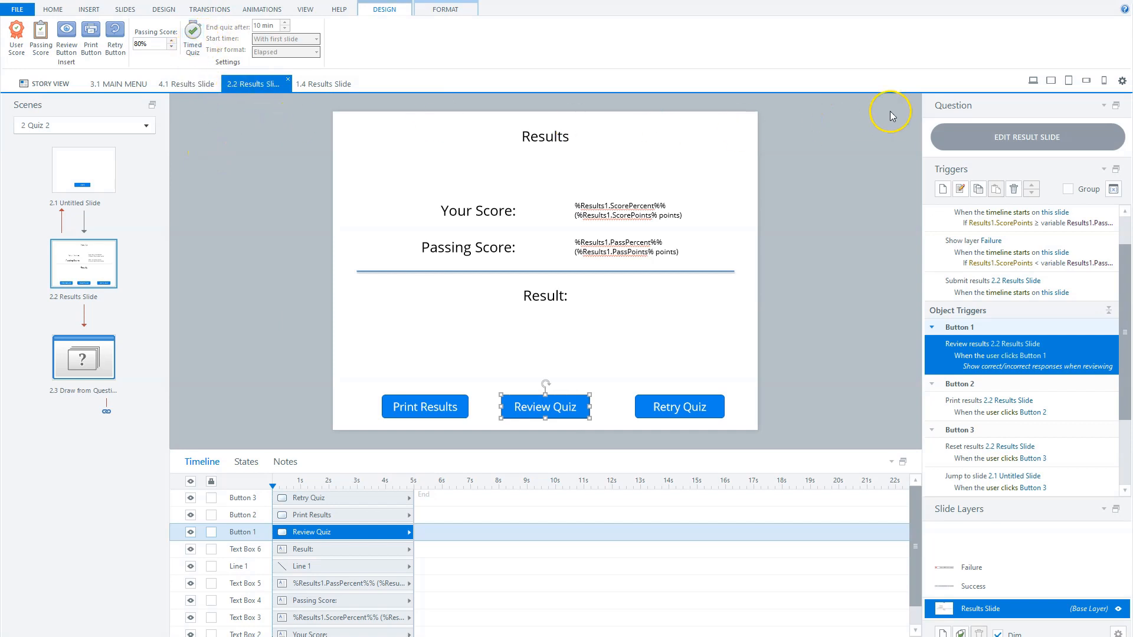
{"action": "left_click", "coordinate": [1020, 131]}
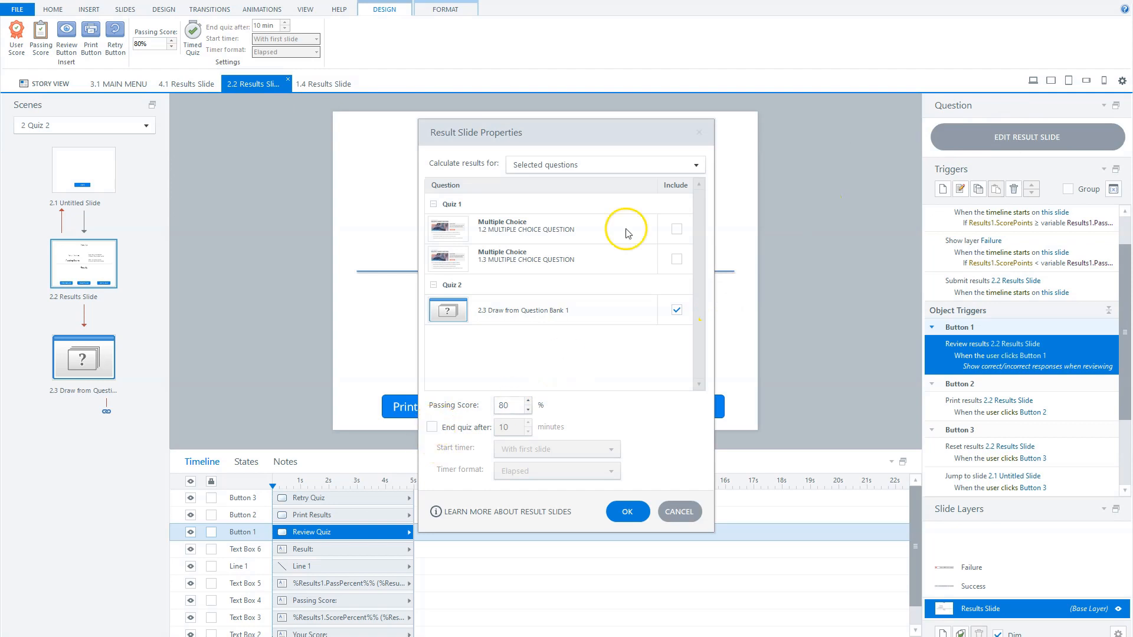
{"action": "left_click", "coordinate": [697, 133]}
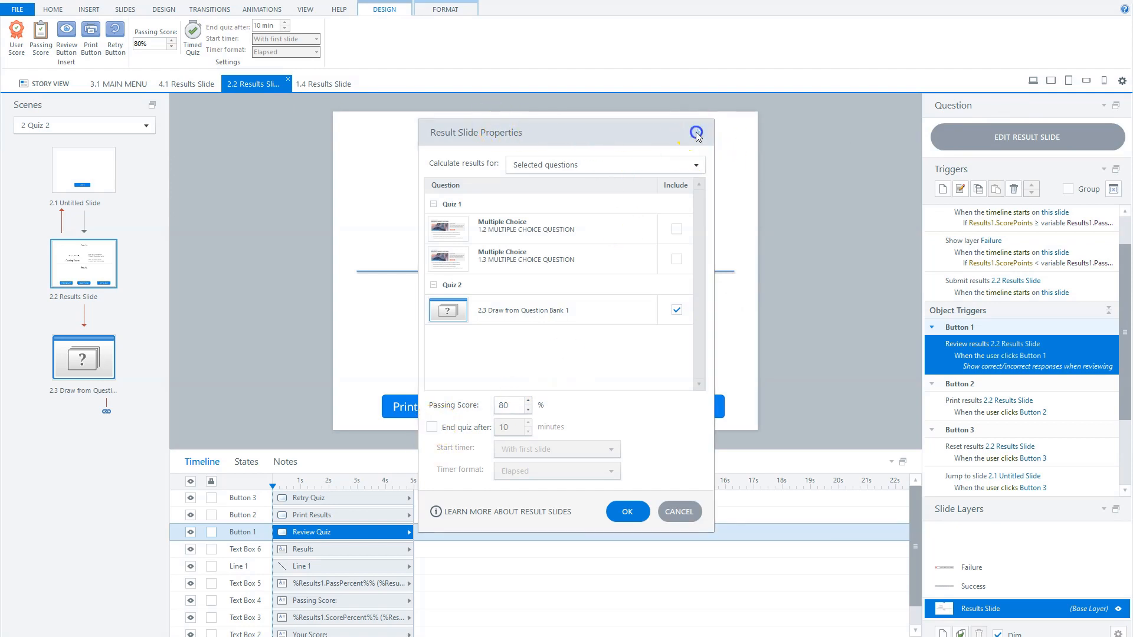
Open 4.1 Results Slide in the 4 Result Slide scene and bring up its result slide properties
{"action": "left_click", "coordinate": [47, 83]}
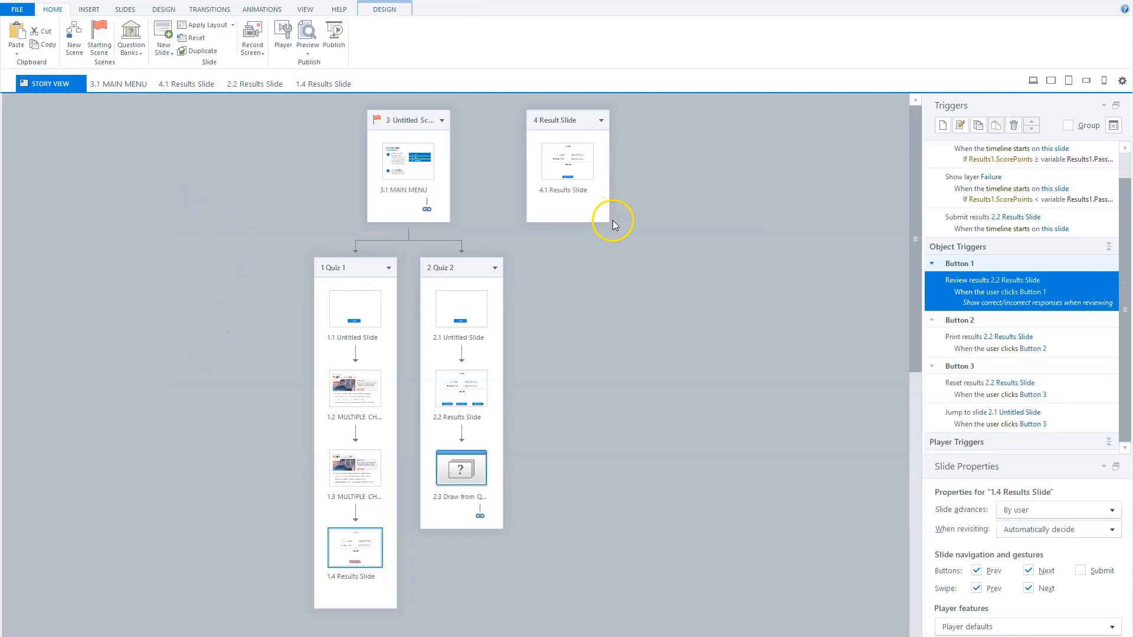
{"action": "left_click", "coordinate": [568, 163]}
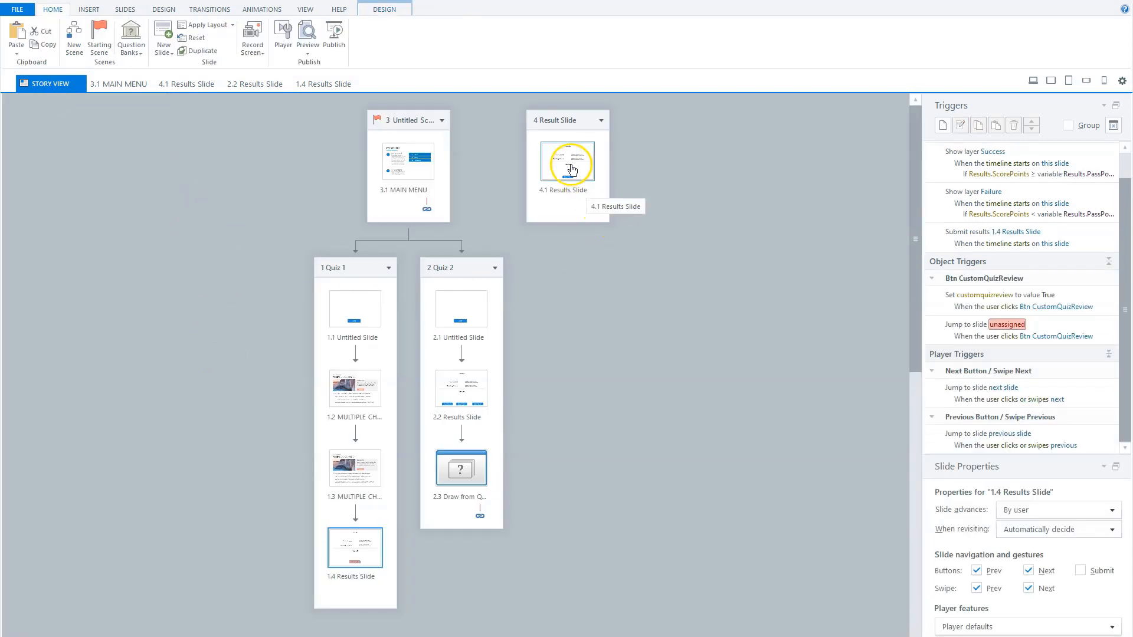
{"action": "double_click", "coordinate": [570, 166]}
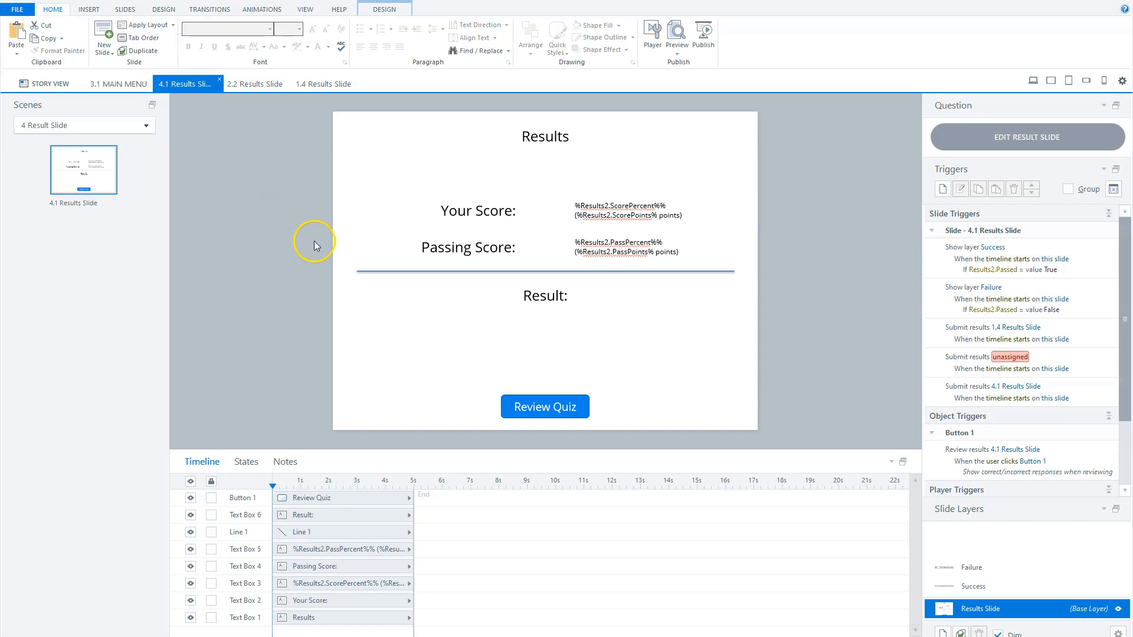
{"action": "left_click", "coordinate": [979, 137]}
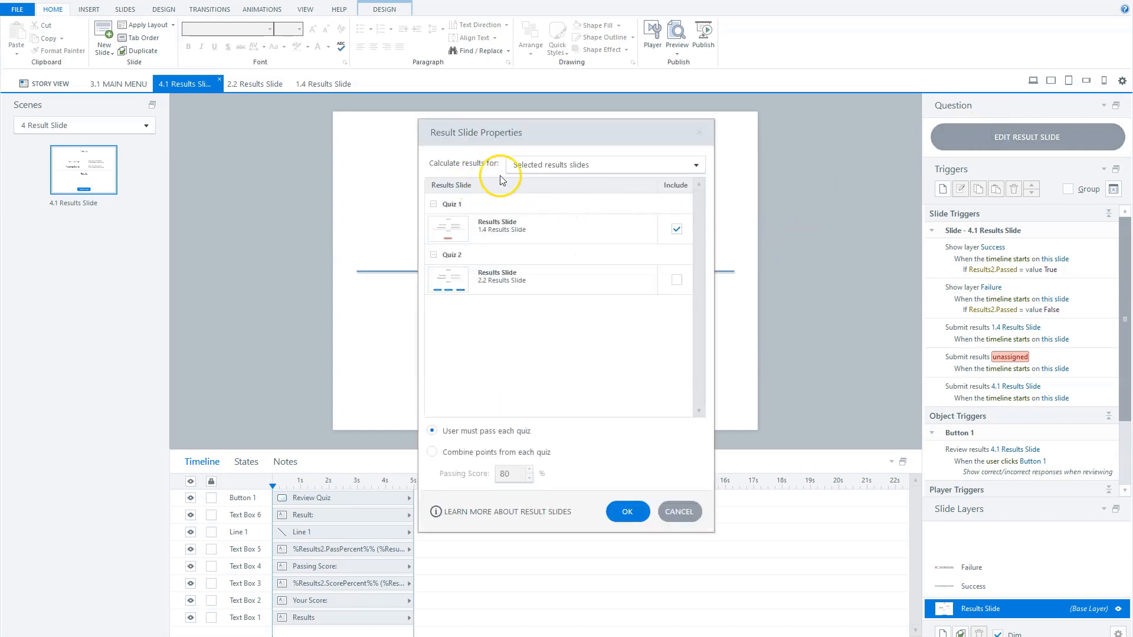
{"action": "left_click", "coordinate": [521, 164]}
{"action": "left_click", "coordinate": [529, 182]}
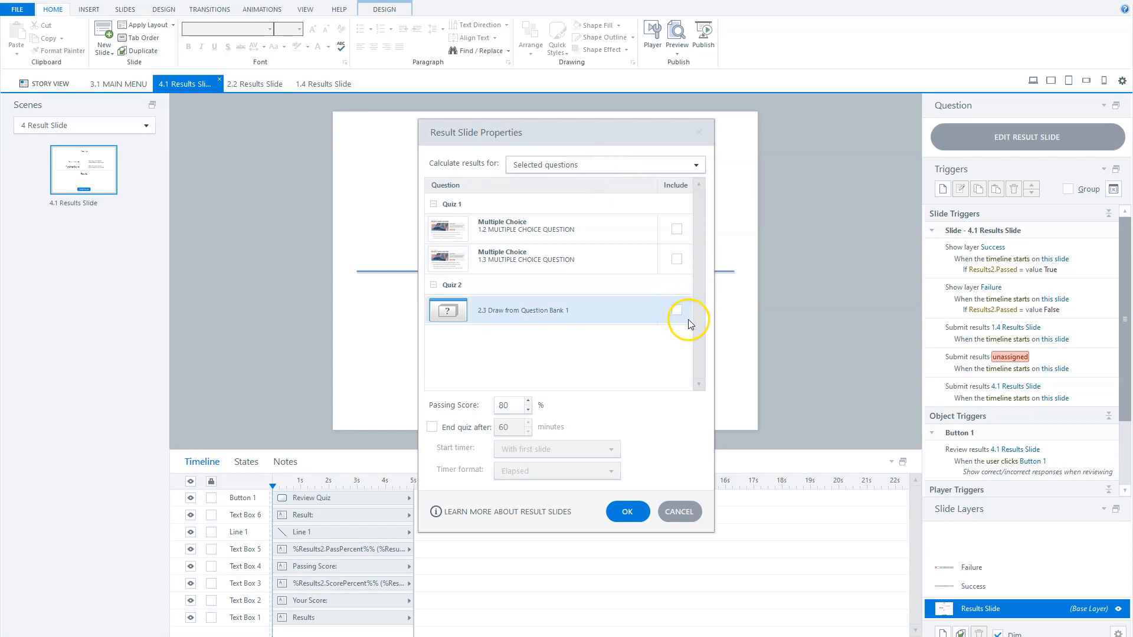
{"action": "left_click", "coordinate": [599, 165]}
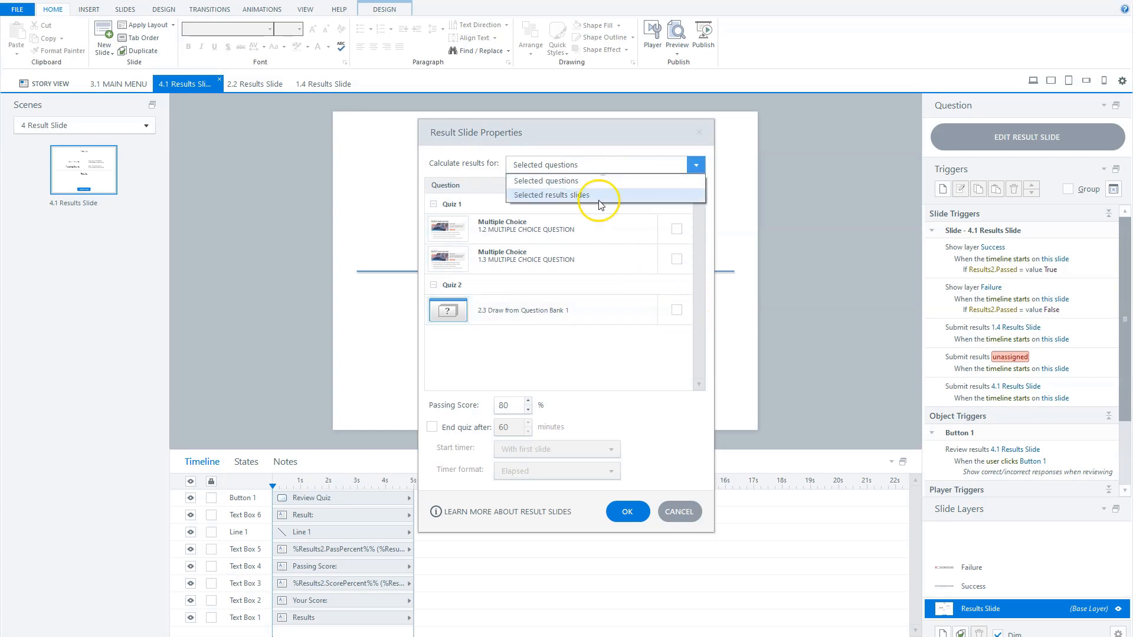
{"action": "left_click", "coordinate": [552, 195]}
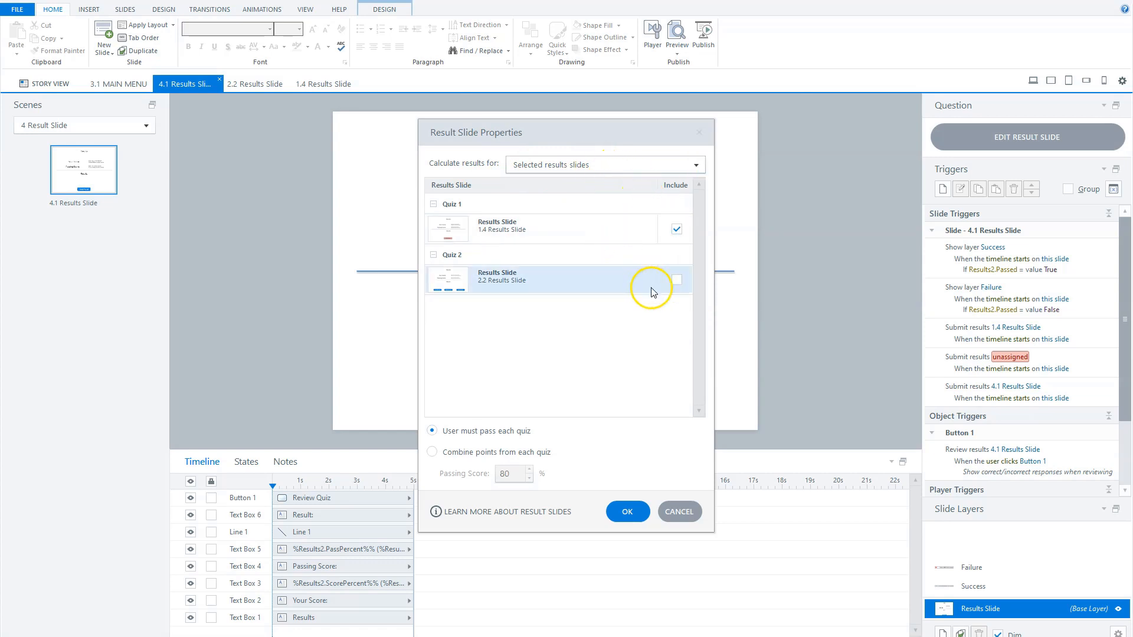
Include Quiz 2's 2.2 Results Slide in the calculation, combine points from each quiz, and confirm the properties
{"action": "left_click", "coordinate": [677, 279]}
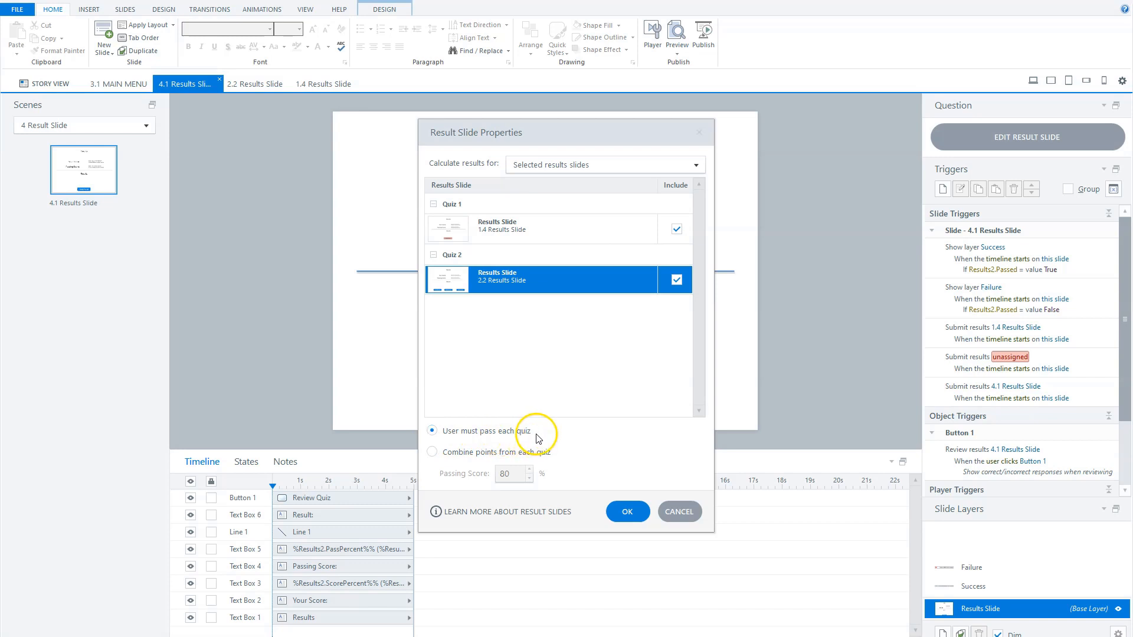
{"action": "left_click", "coordinate": [432, 452]}
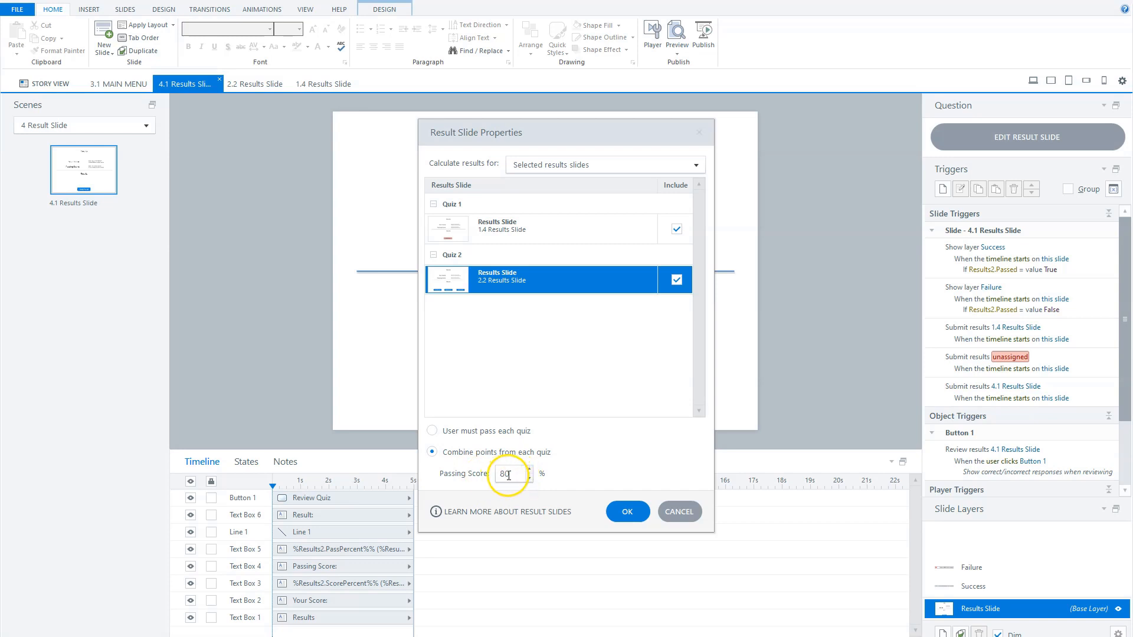
{"action": "left_click", "coordinate": [625, 512]}
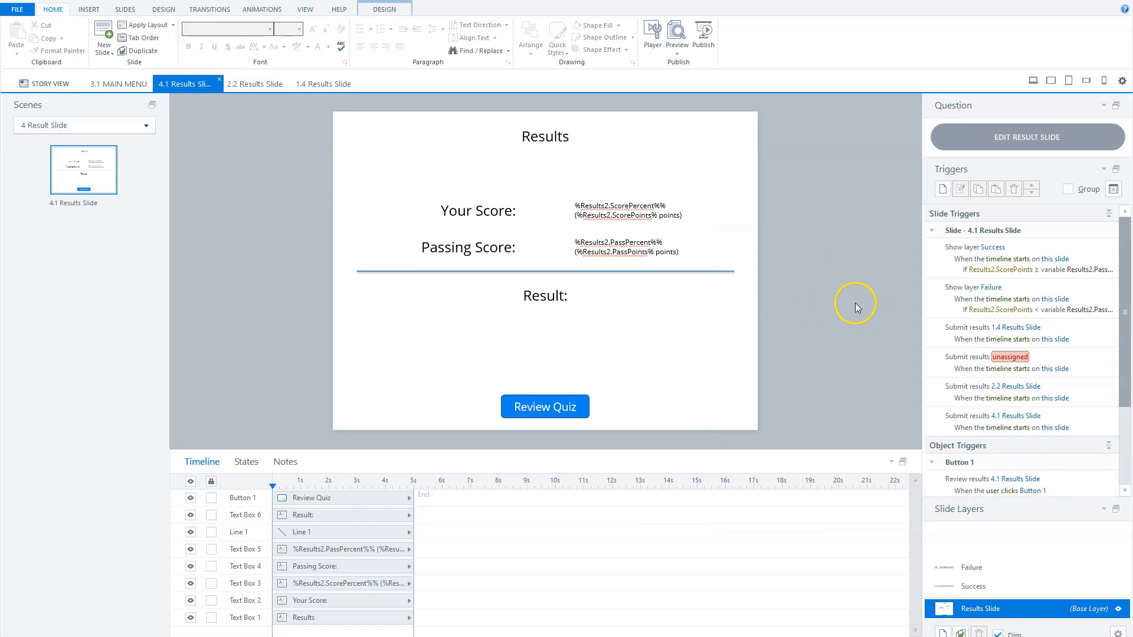